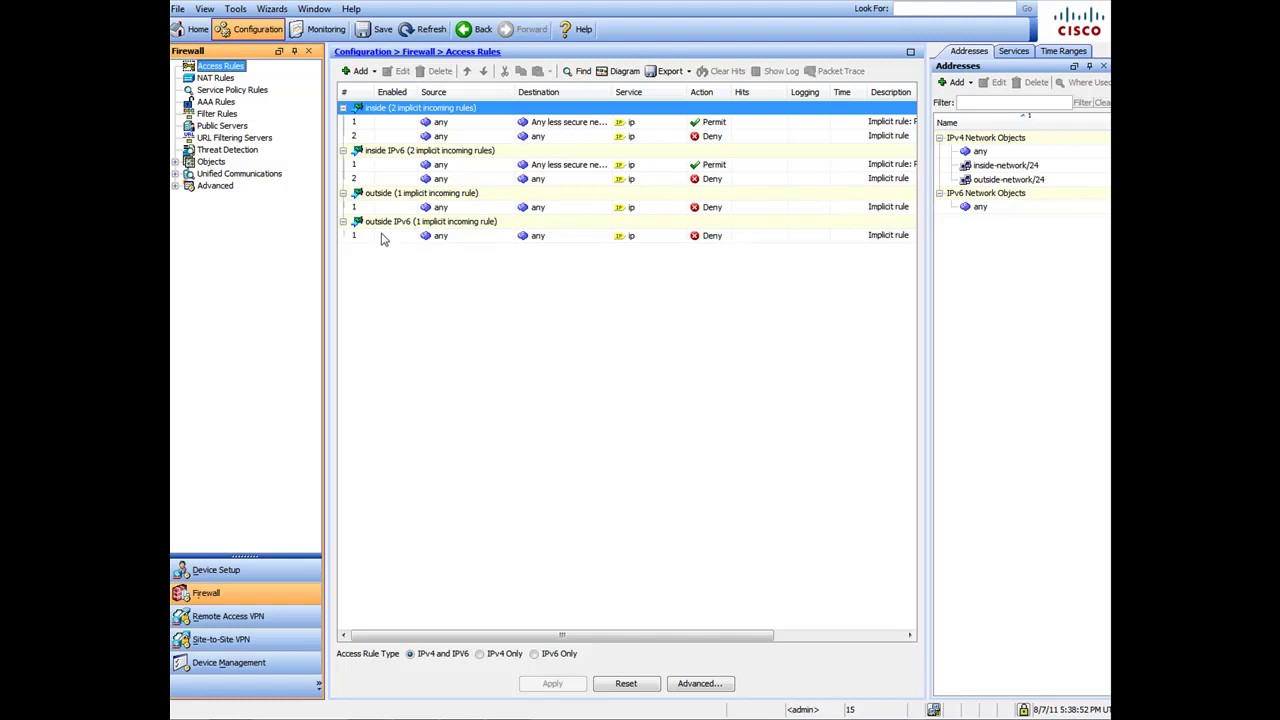
View the firewall's NAT rules and open the list of network objects and groups
left_click(216, 80)
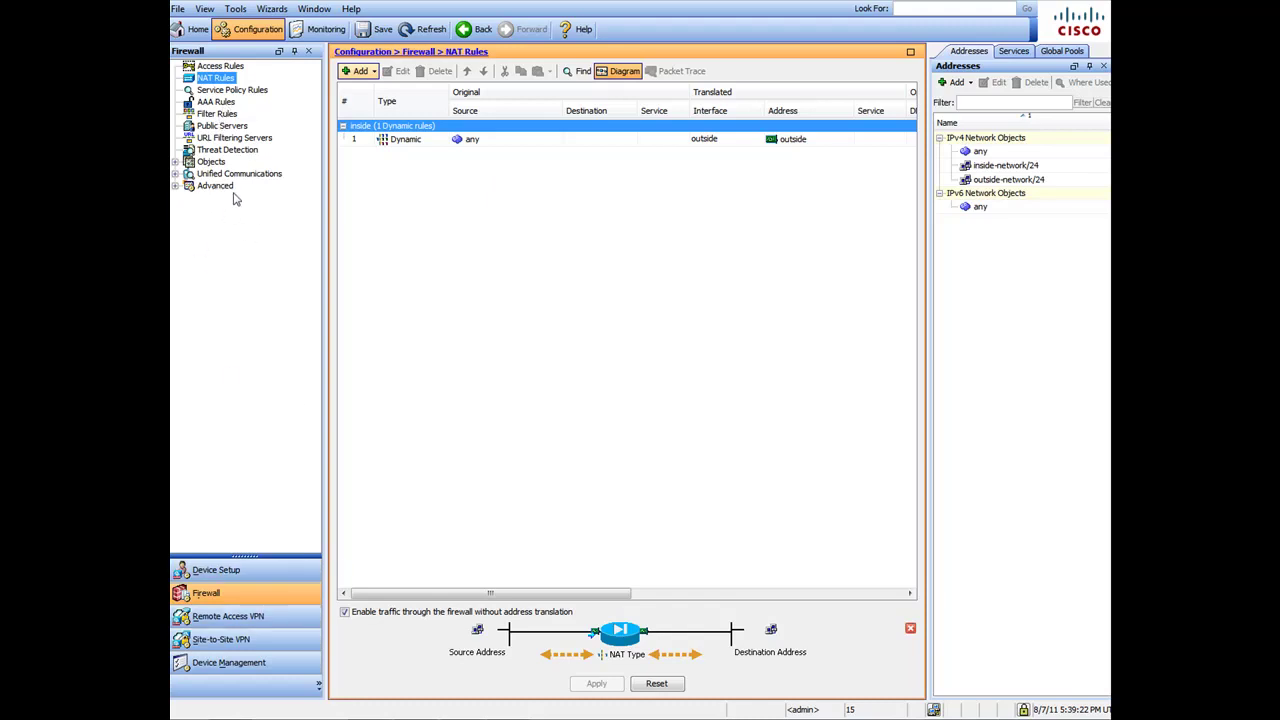
left_click(176, 162)
left_click(228, 174)
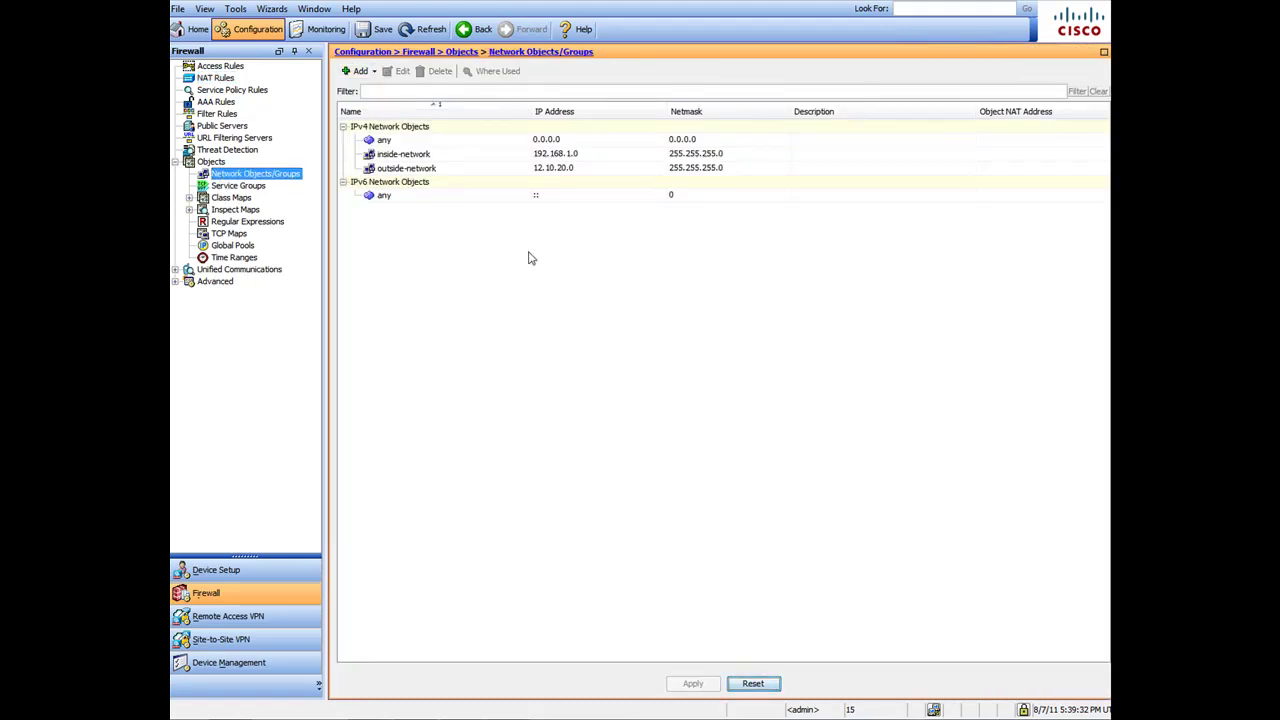
Add a network object named Websrv-Int with IP address 192.168.1.15 and netmask 255.255.255.255
left_click(364, 74)
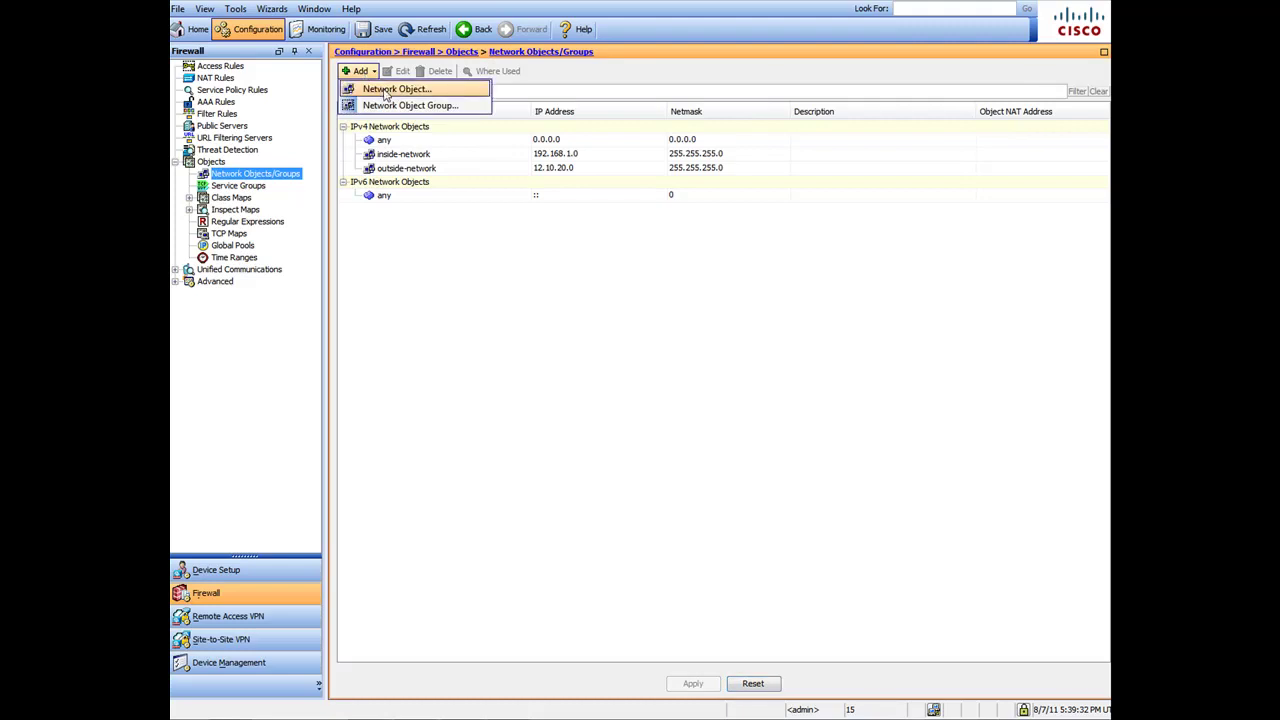
left_click(386, 92)
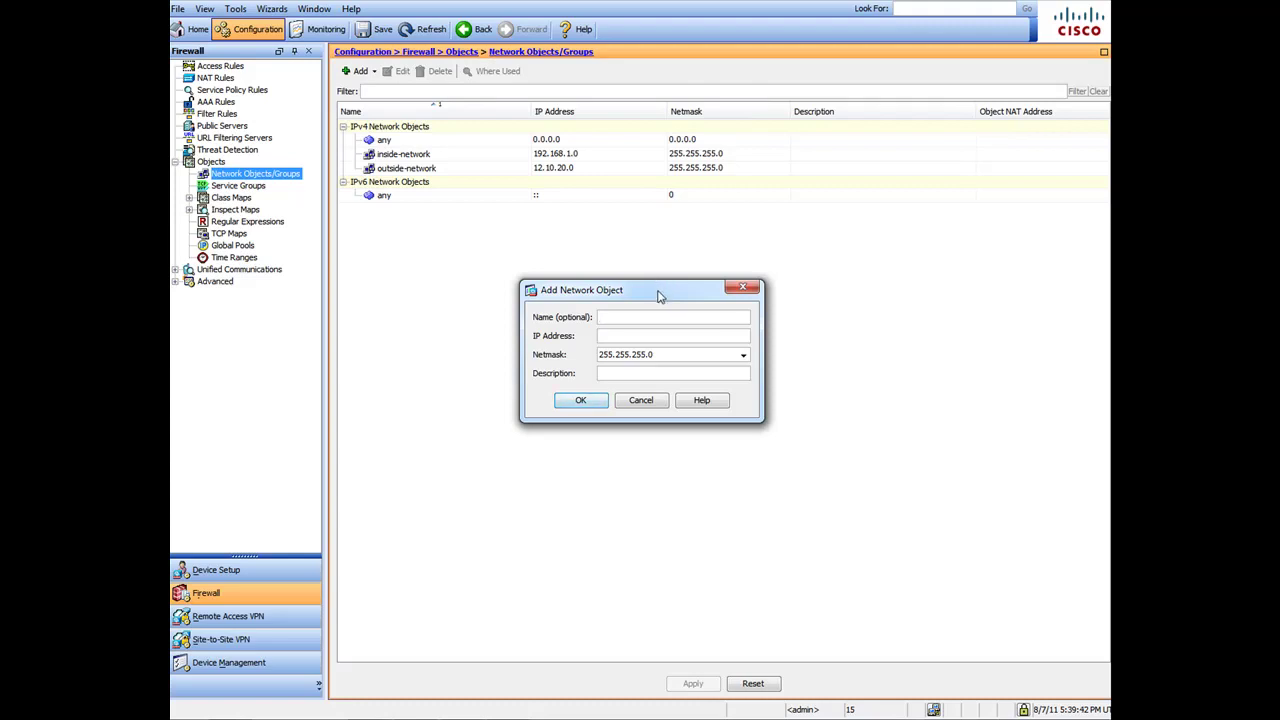
left_click_drag(659, 296, 559, 298)
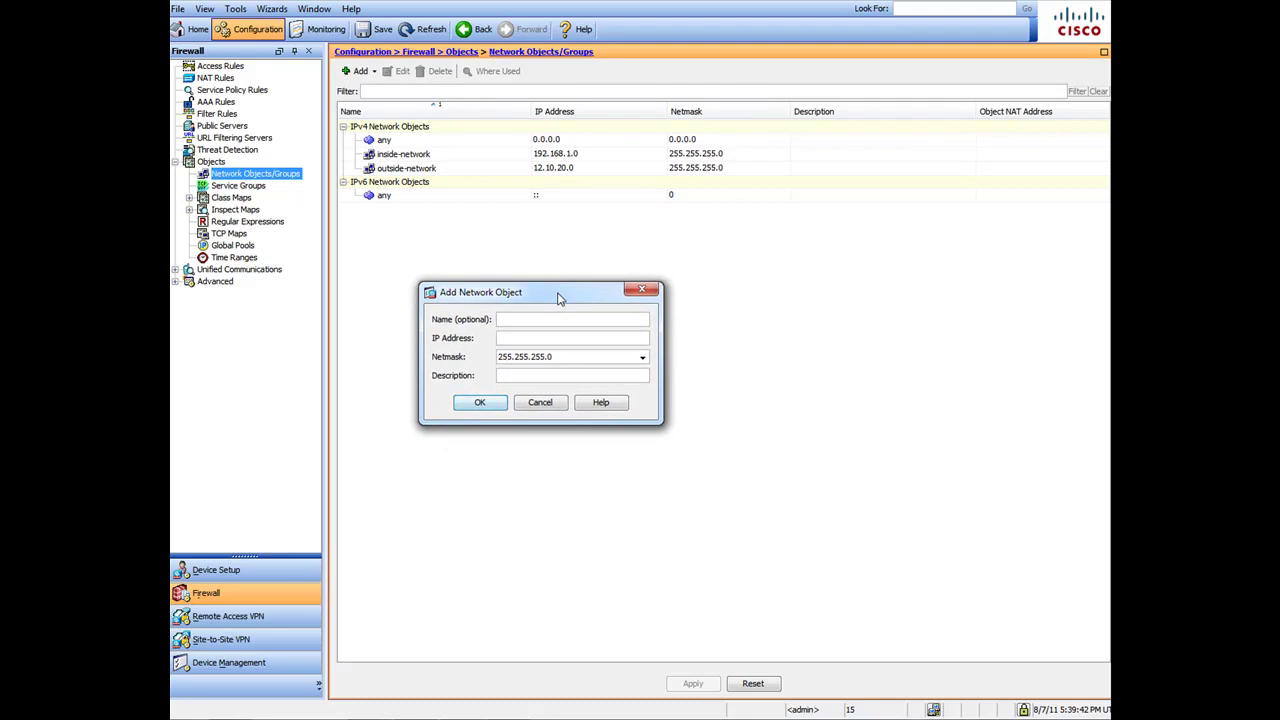
left_click(606, 322)
type("Websrv-Int")
left_click(548, 342)
type("192.168")
type("1.15")
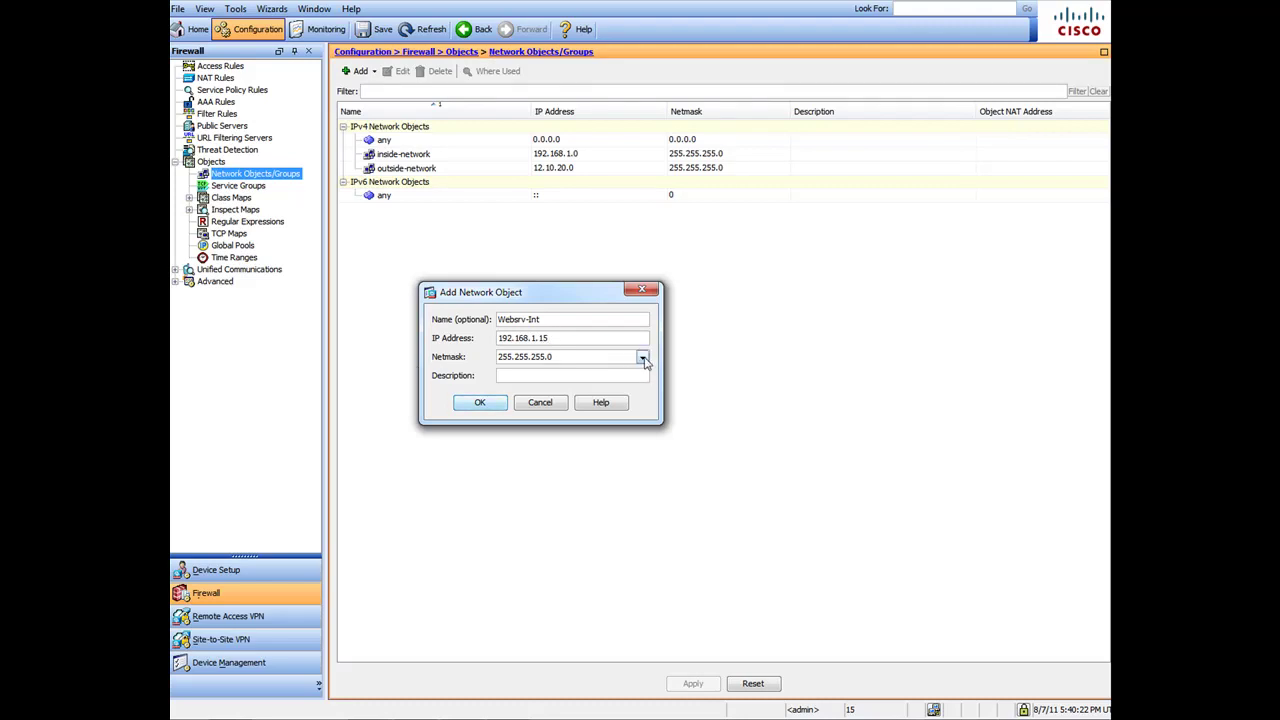
left_click(640, 359)
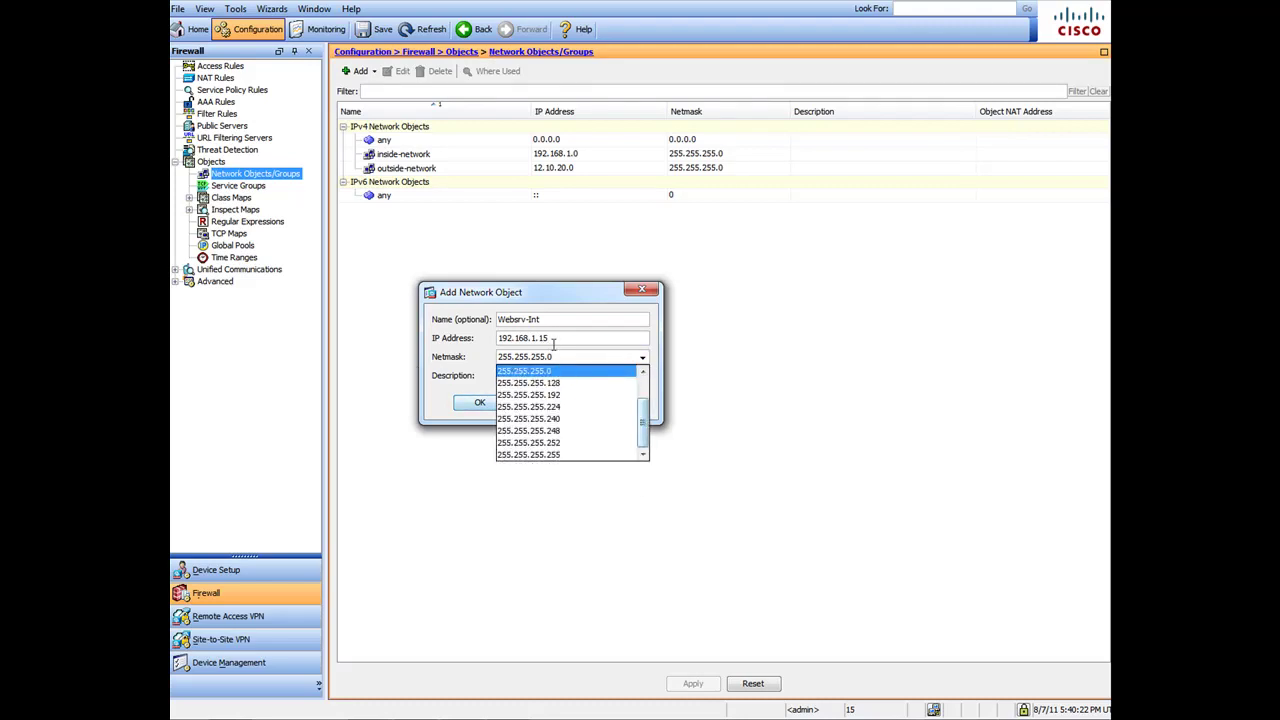
left_click(556, 455)
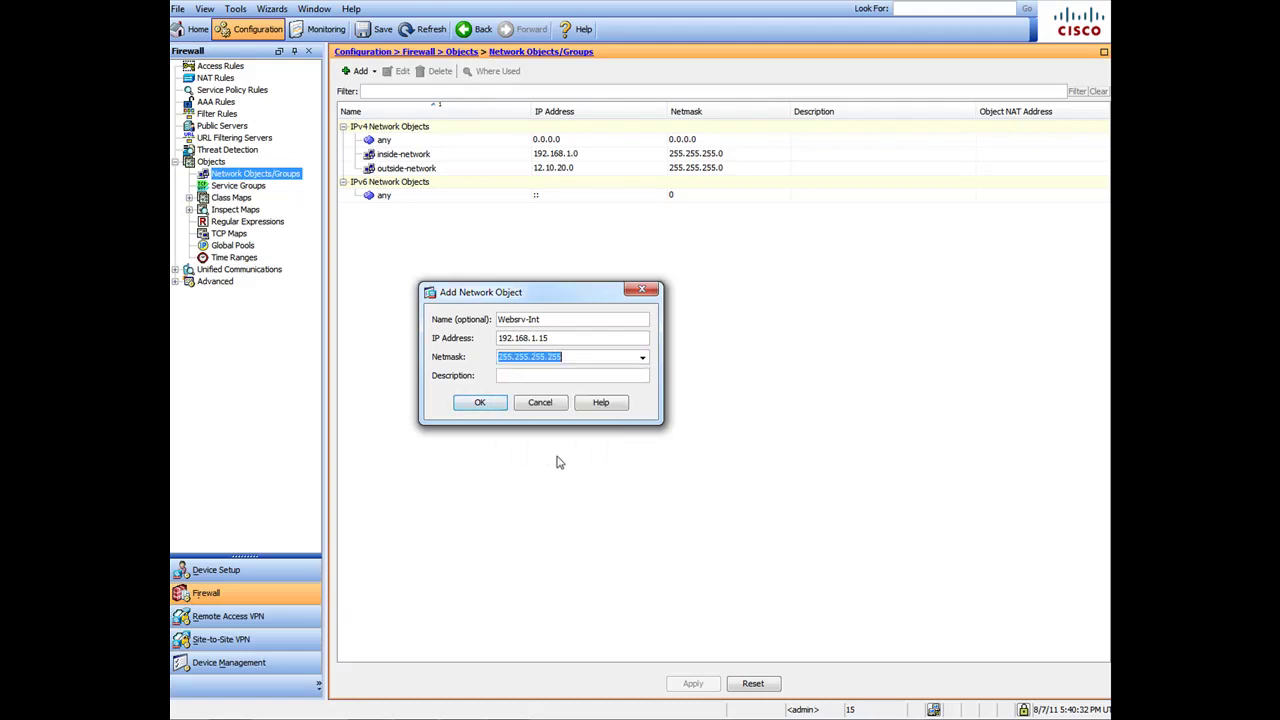
left_click(485, 403)
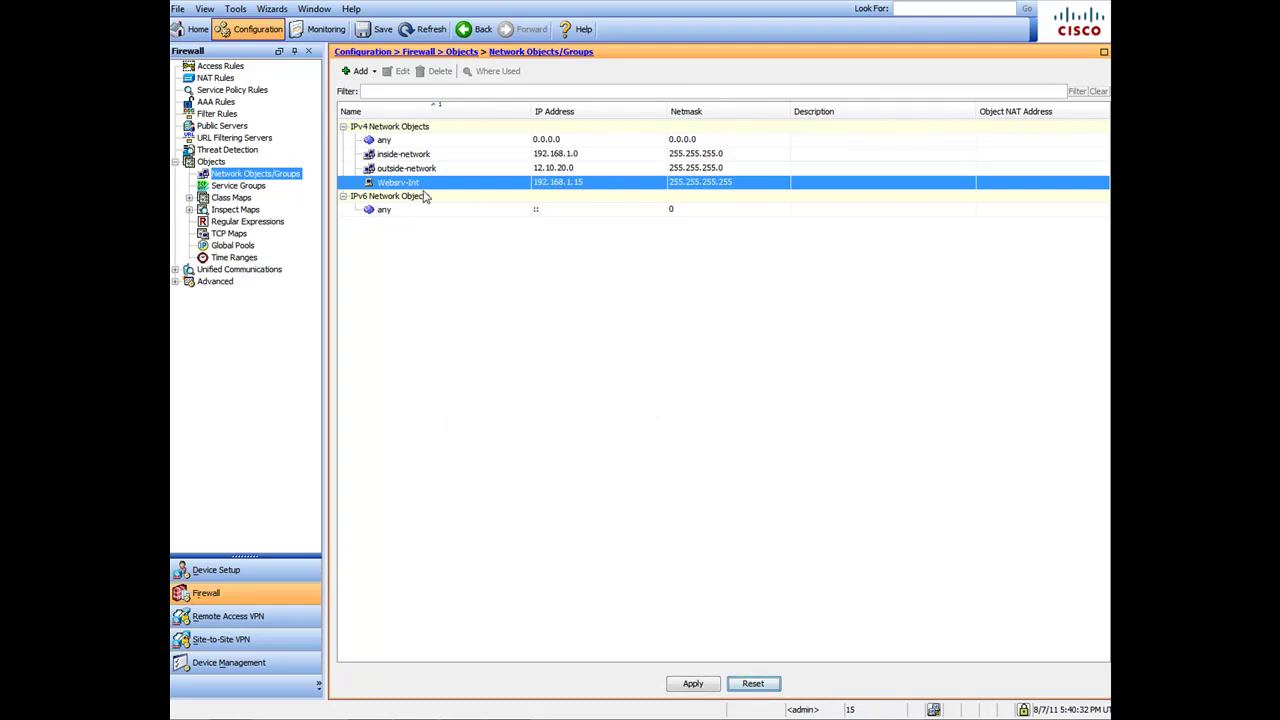
Add a network object named Websrv-Ext with IP address 12.10.20.10 and netmask 255.255.255.255
left_click(360, 71)
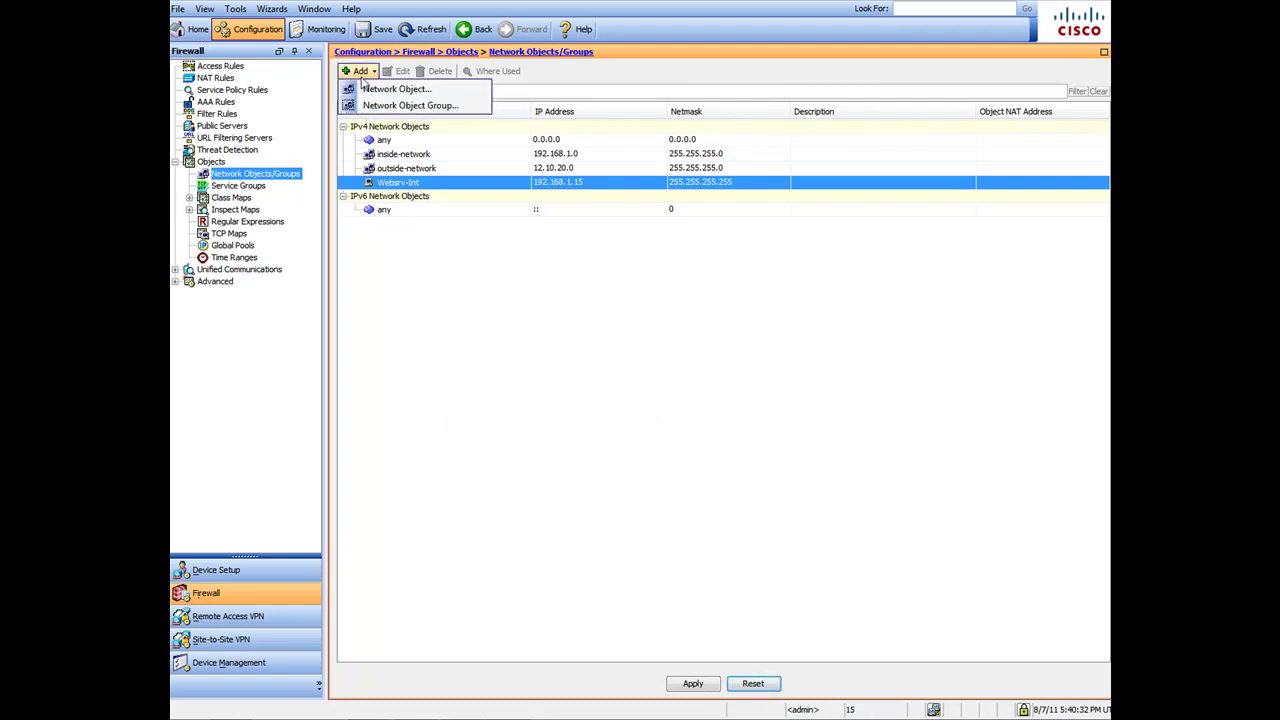
left_click(392, 89)
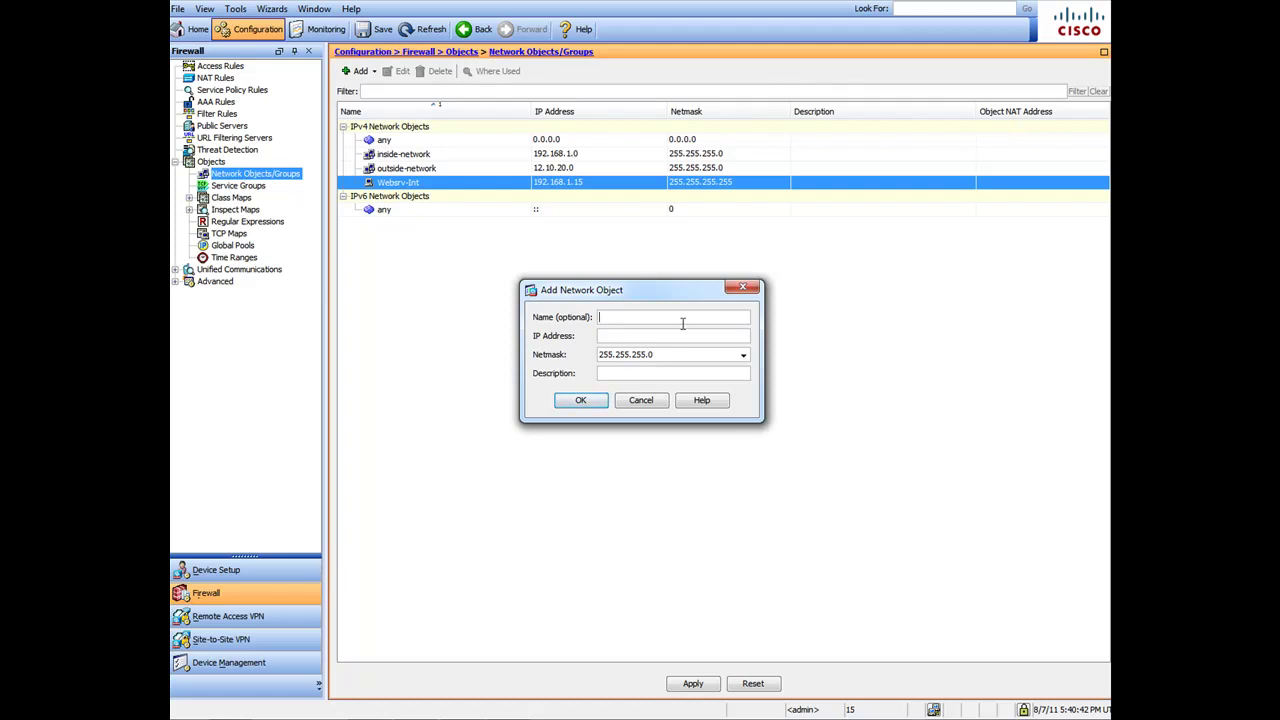
type("Websrv-Ext")
left_click(650, 336)
type("12.10.20.10")
left_click(743, 354)
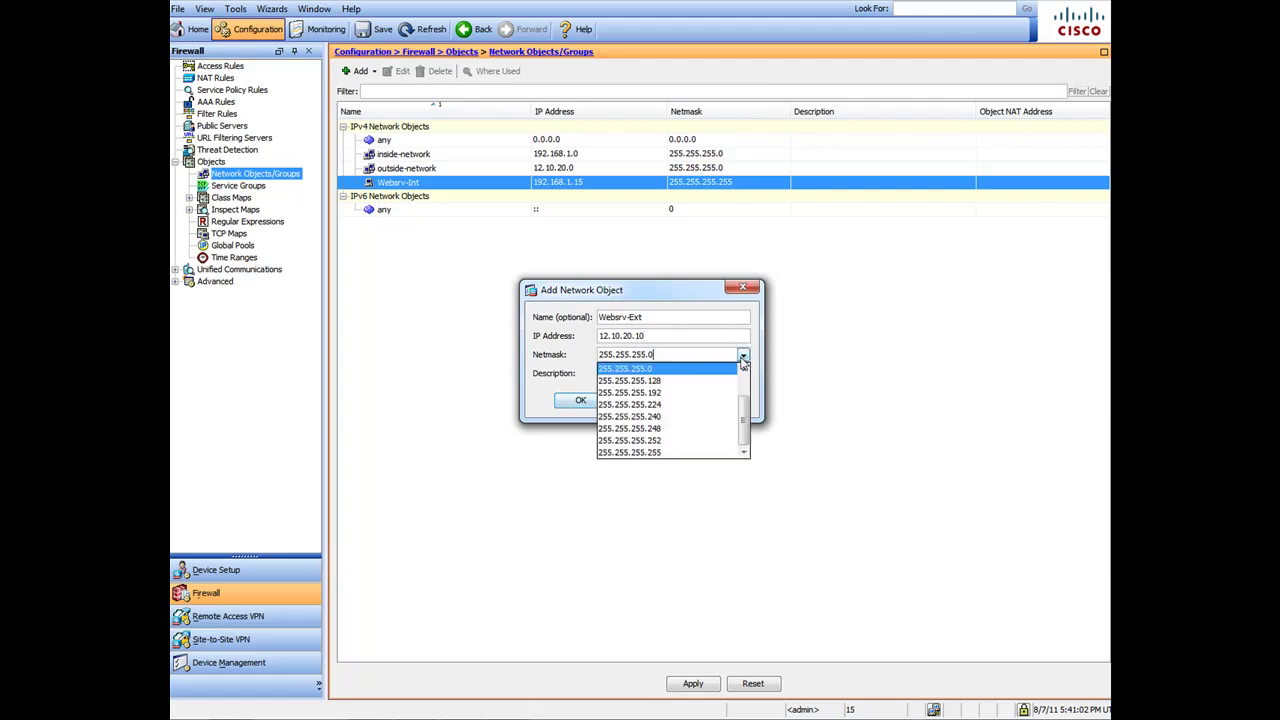
left_click(698, 453)
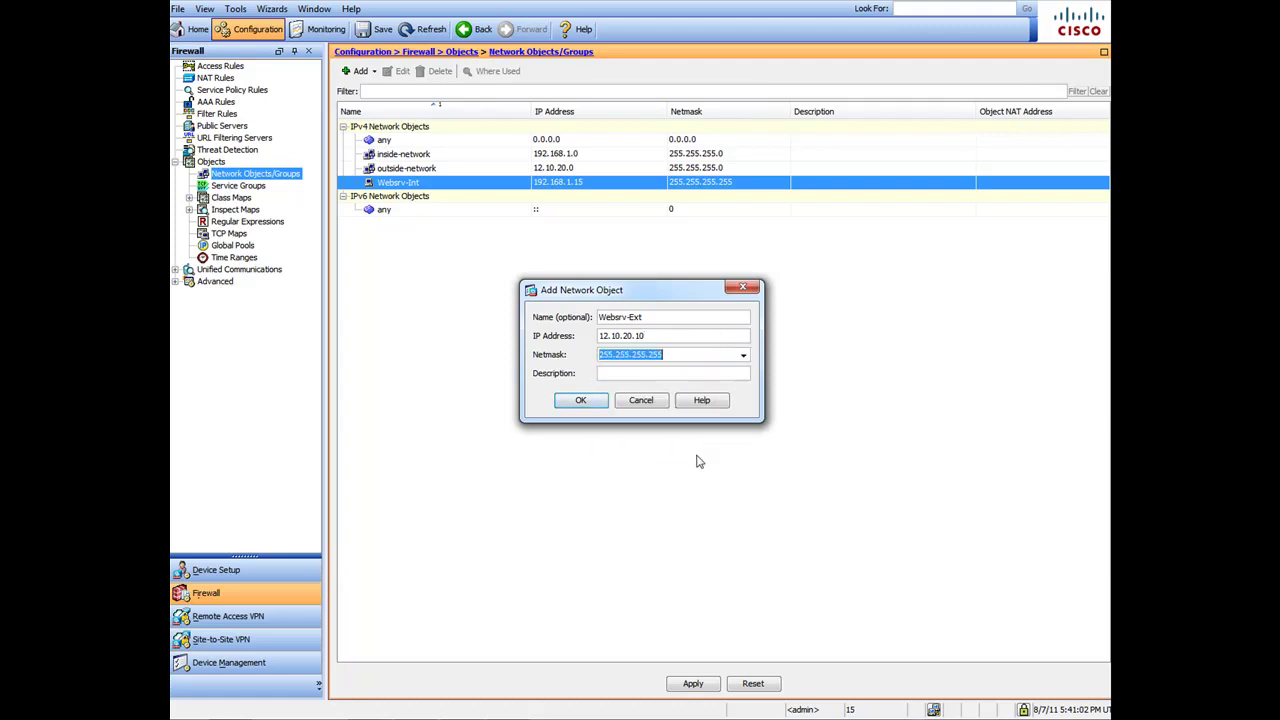
left_click(598, 402)
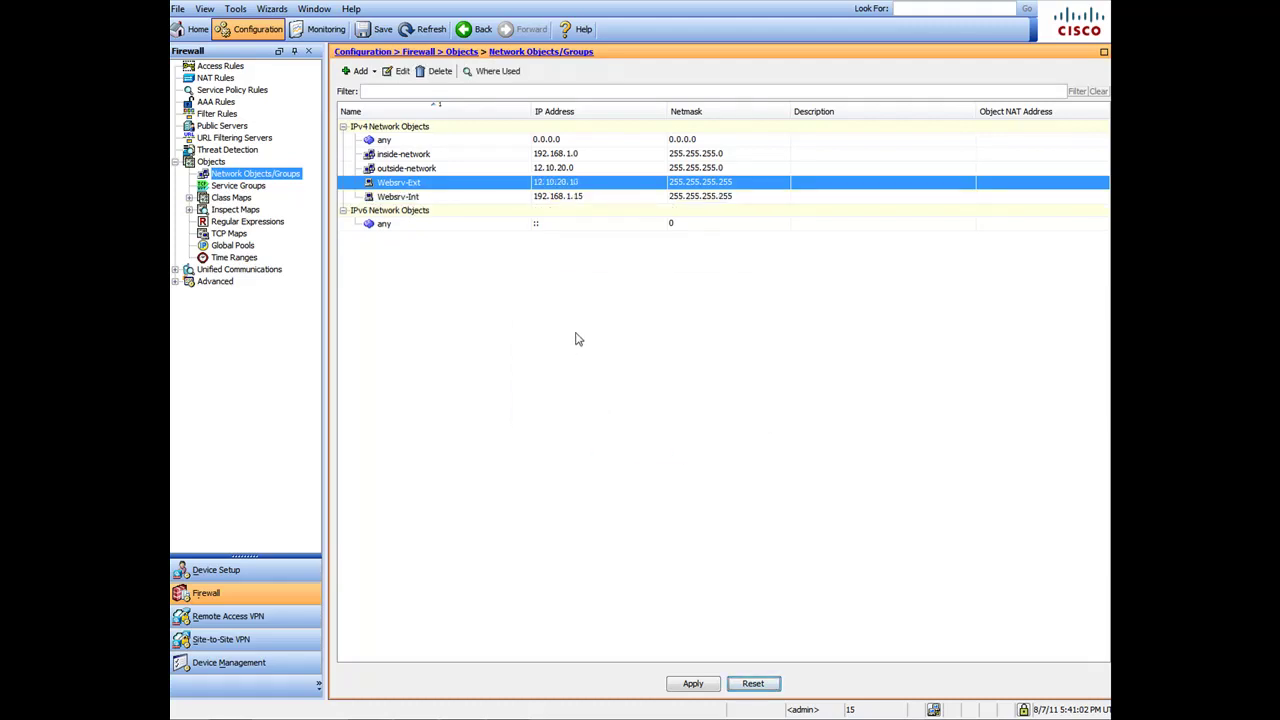
left_click(471, 199)
left_click(484, 185)
Add a network object named DR-Colo with IP address 10.221.114.0 and netmask 255.255.255.0
left_click(358, 71)
left_click(358, 71)
left_click(358, 71)
left_click(380, 89)
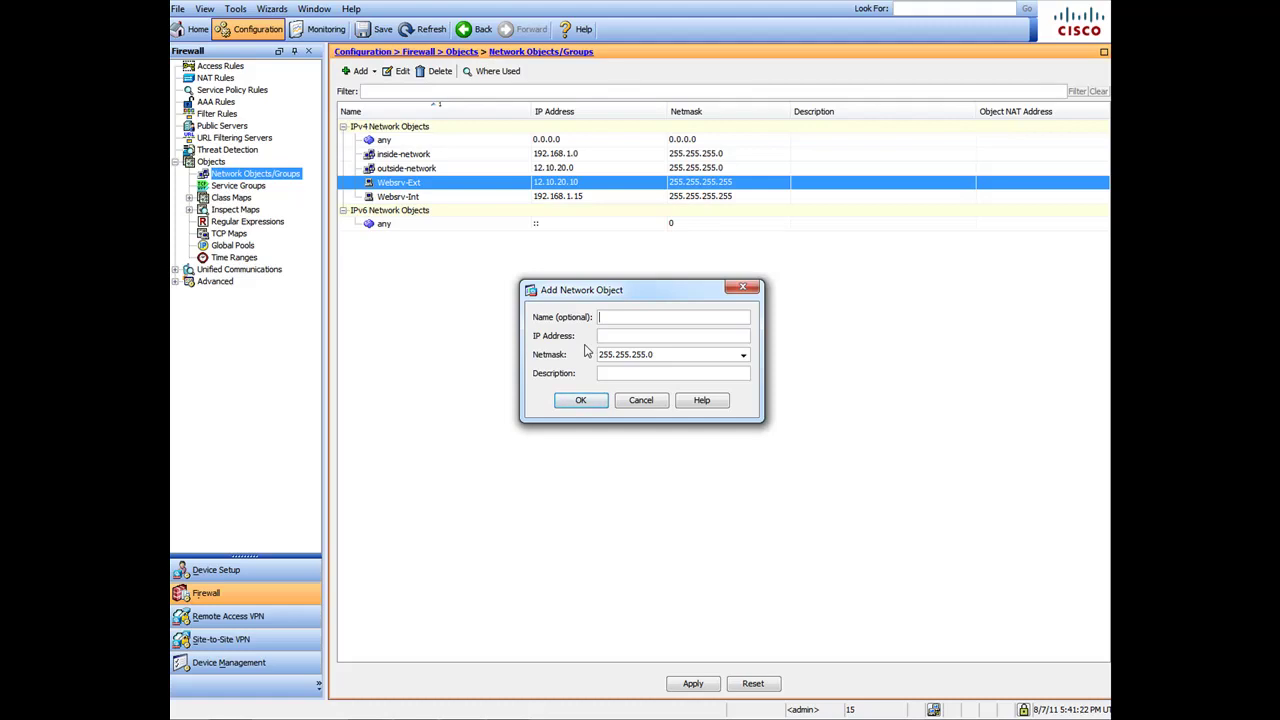
type("DR-Colo")
left_click(621, 337)
type("10.22")
type(".114.0")
left_click_drag(656, 338, 598, 337)
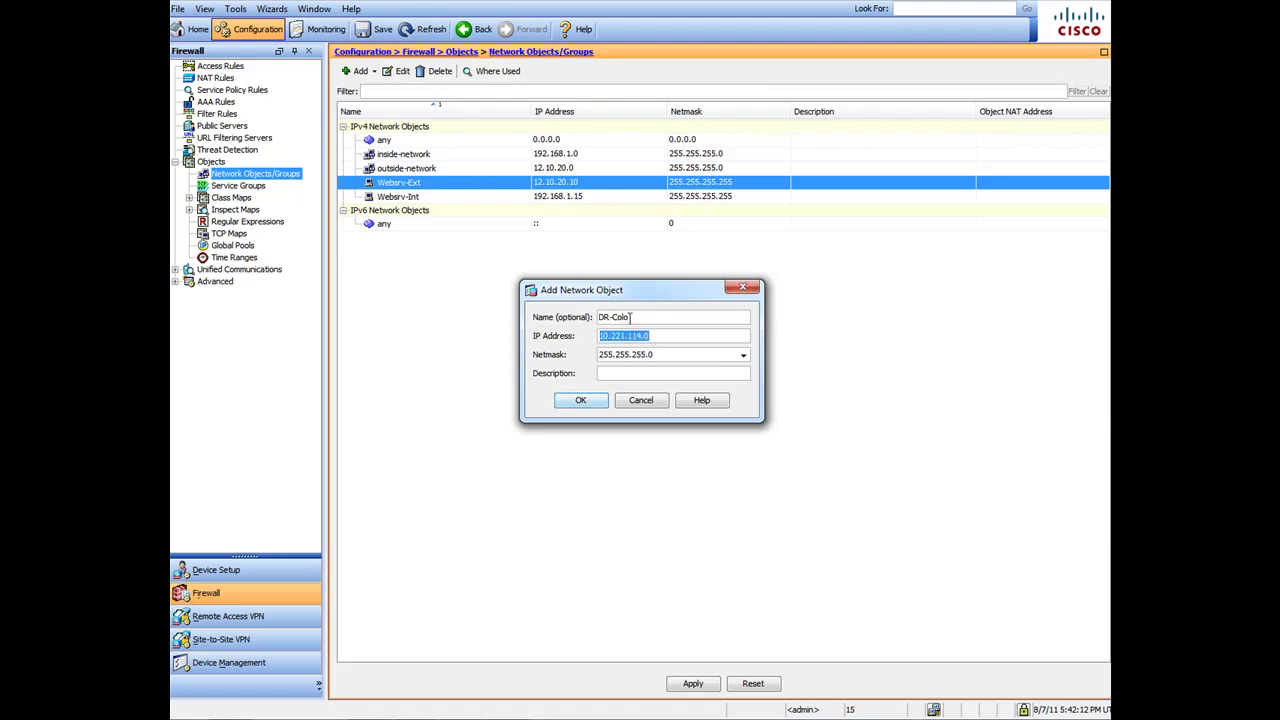
key("shift+Tab")
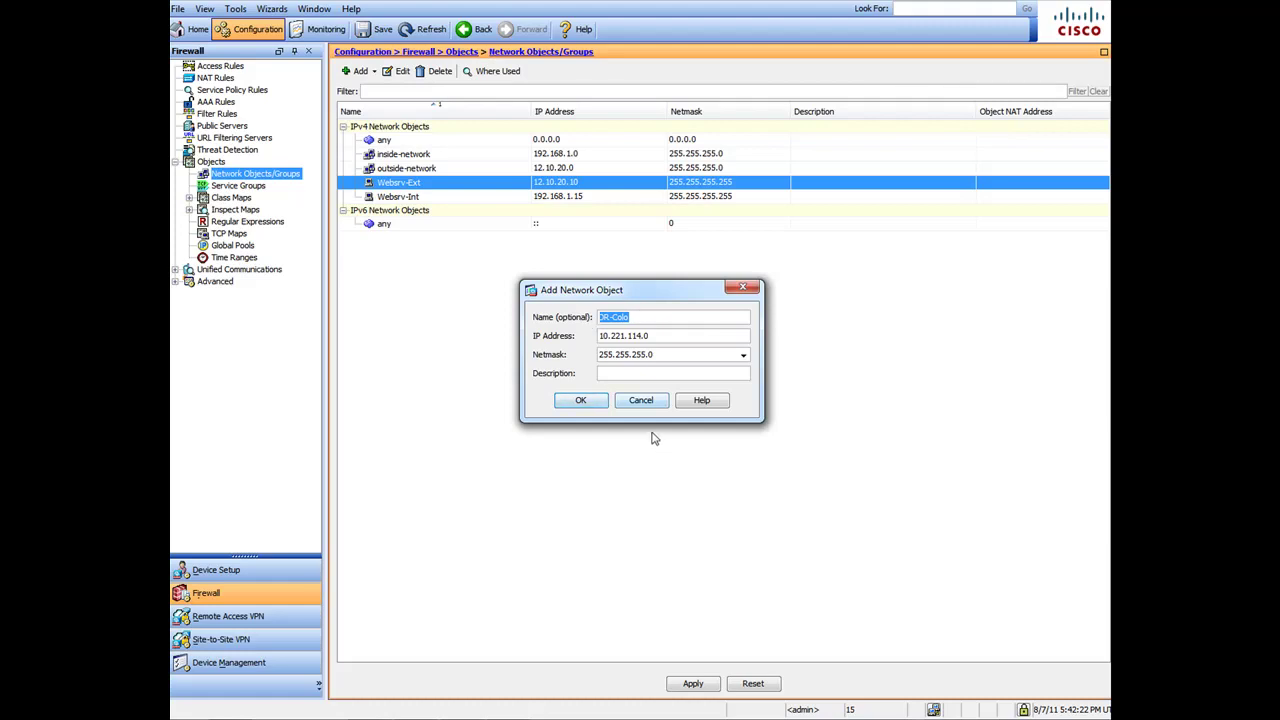
left_click(595, 403)
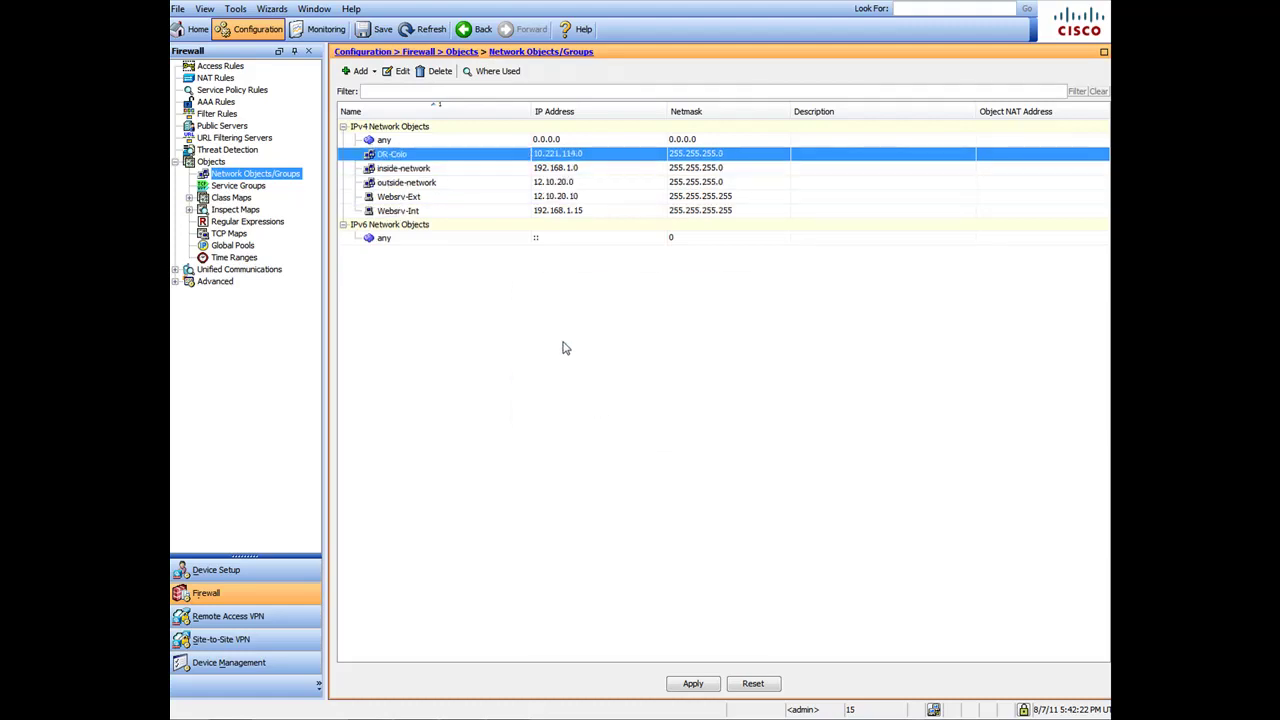
Start another network object and set its IP address to 10.222.115.0
left_click(358, 71)
left_click(402, 88)
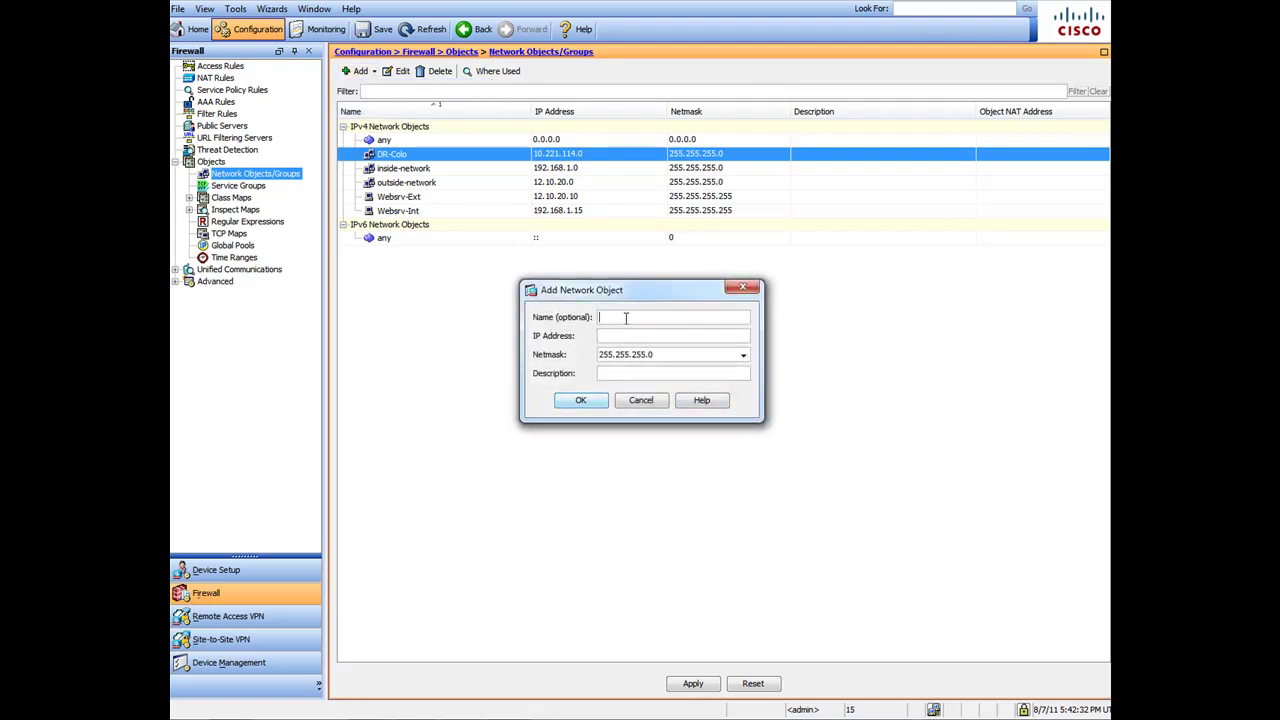
type("10.222")
type(".114")
key("BackSpace")
type("5.0")
left_click_drag(660, 320, 580, 329)
key("ctrl+c")
left_click(646, 336)
key("ctrl+v")
Name the new network object DR2-Colo and add it with netmask 255.255.255.0
key("shift+Tab")
type("S")
key("BackSpace")
type("DR2-Colo")
left_click_drag(648, 320, 598, 318)
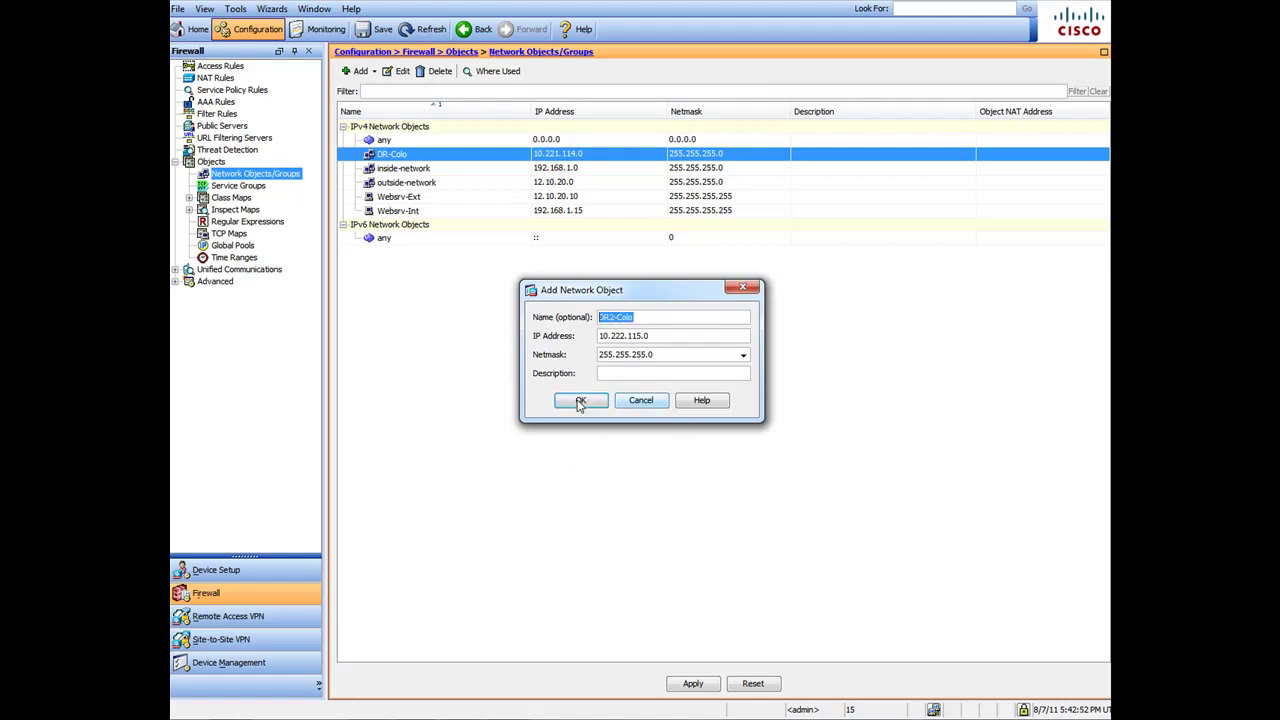
double_click(649, 336)
left_click(651, 354)
left_click(580, 400)
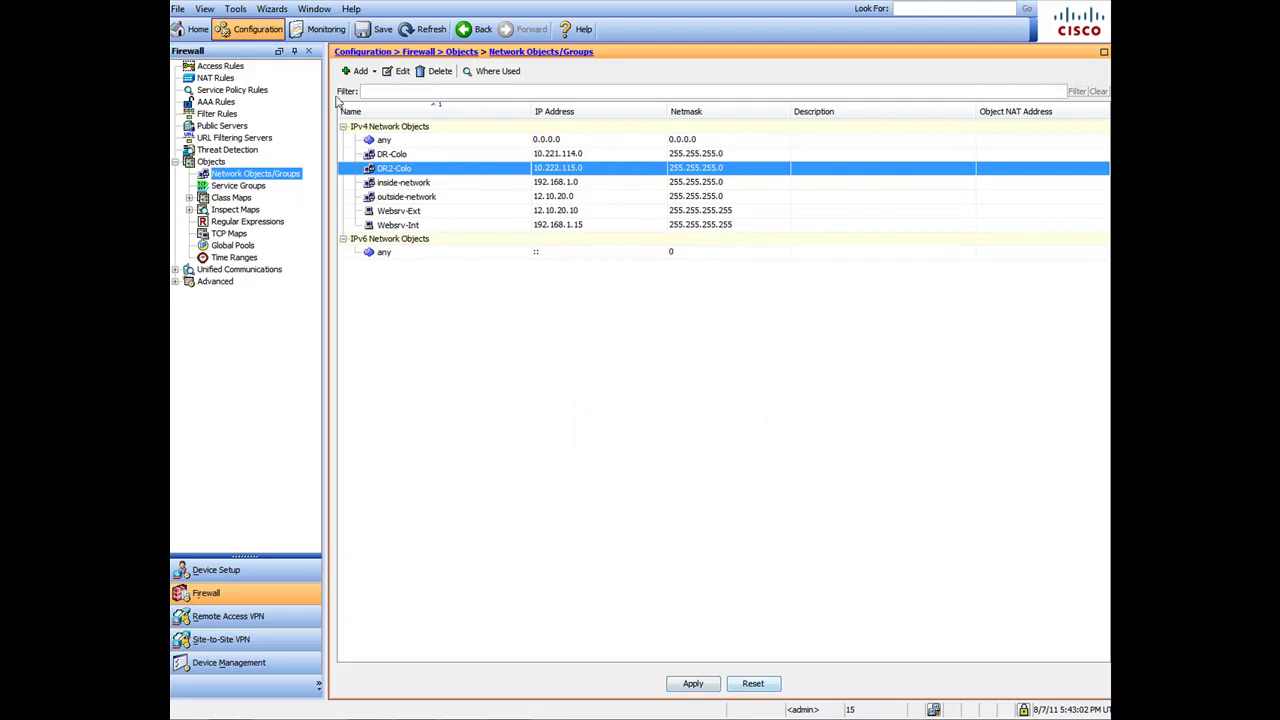
Try to add a network object named SNMP-Trap with IP address 192.168.1.20 and netmask 255.255.255.0
left_click(358, 71)
left_click(370, 90)
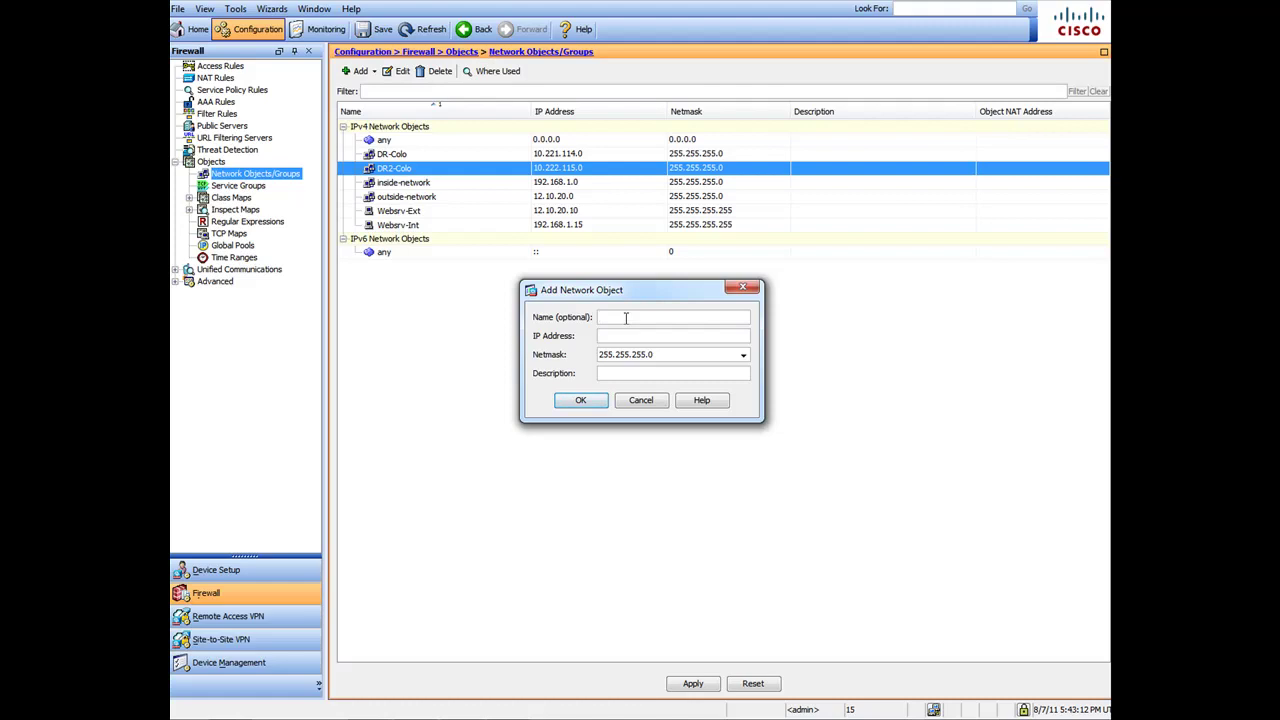
type("SNMP-Trap")
key("Tab")
type("192.168.1.20")
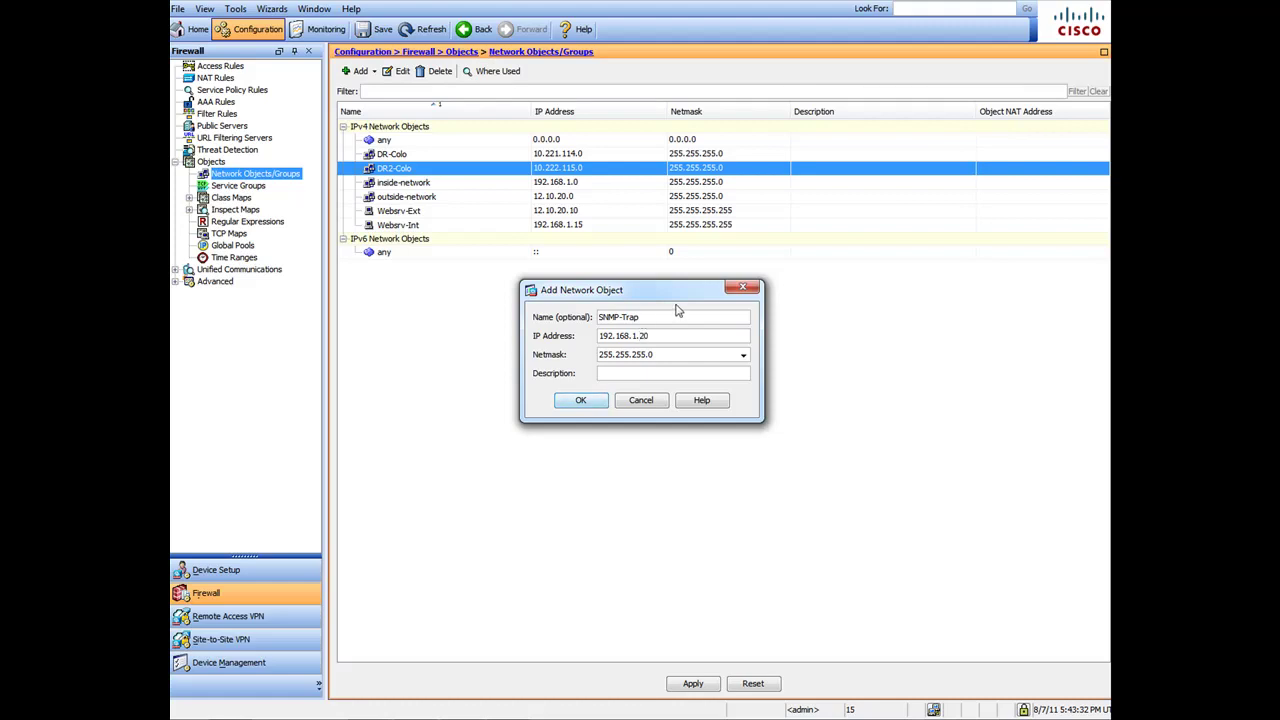
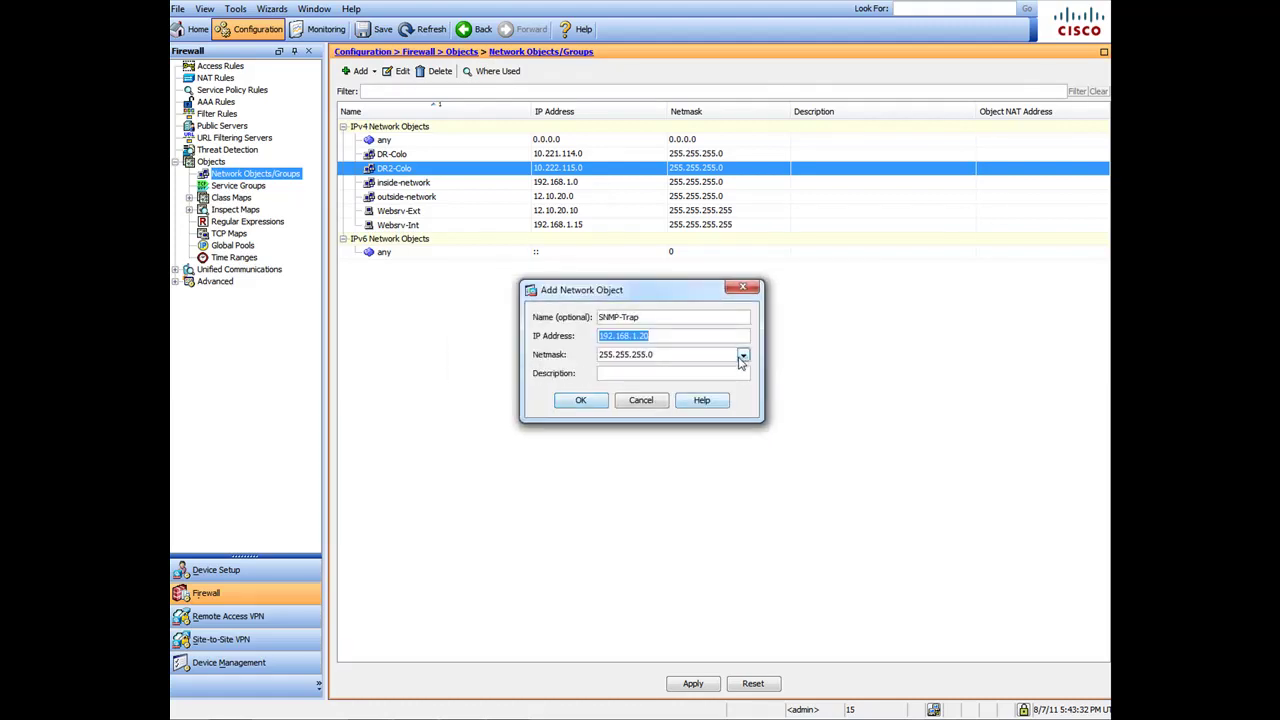
left_click(743, 355)
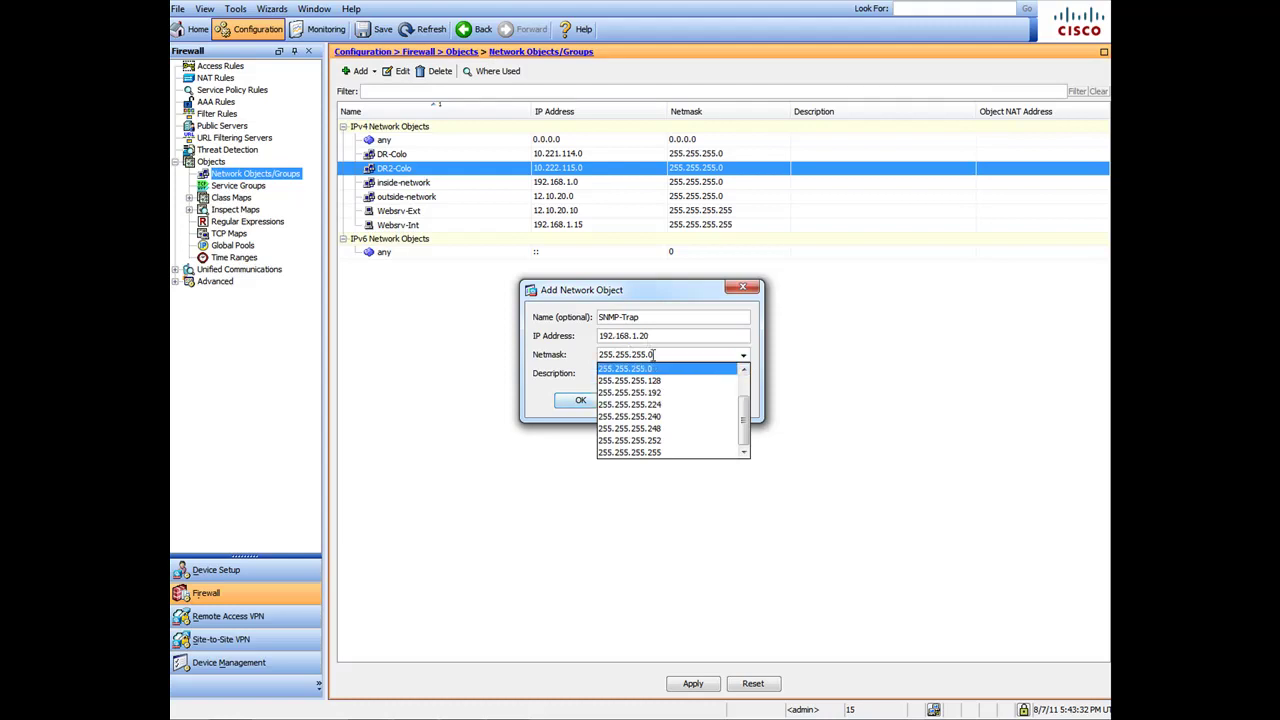
left_click(697, 297)
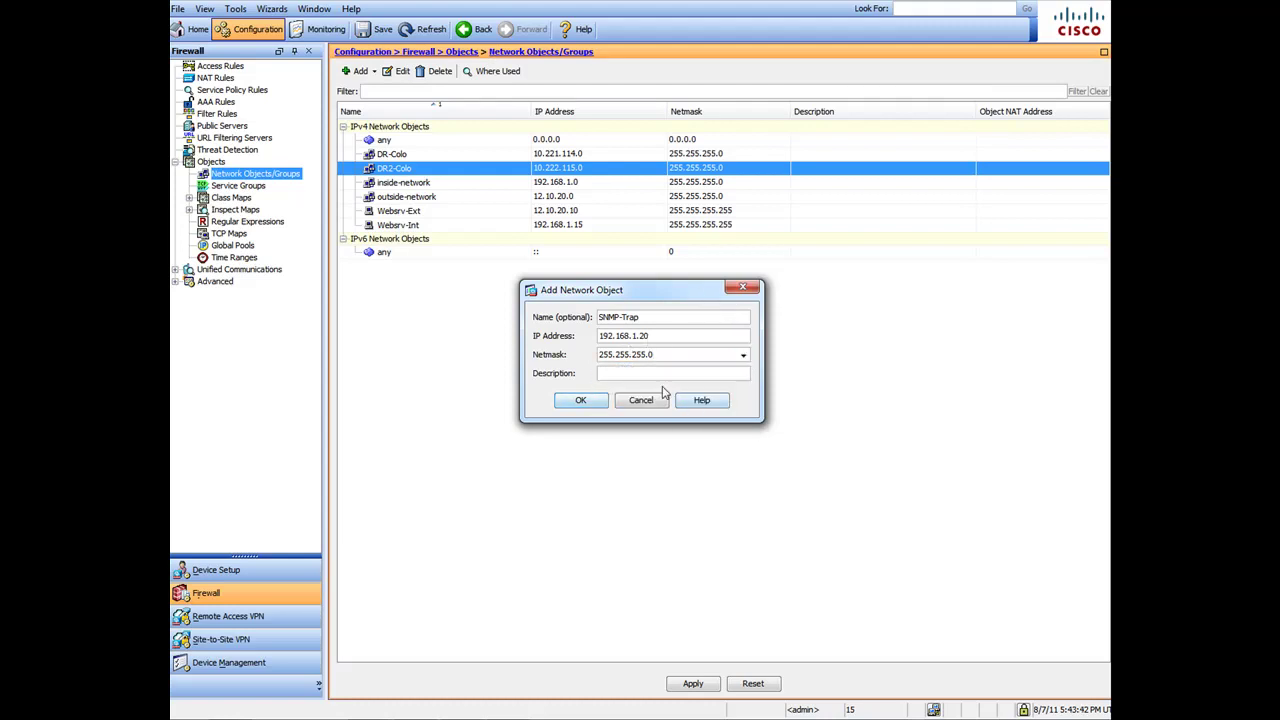
left_click(580, 400)
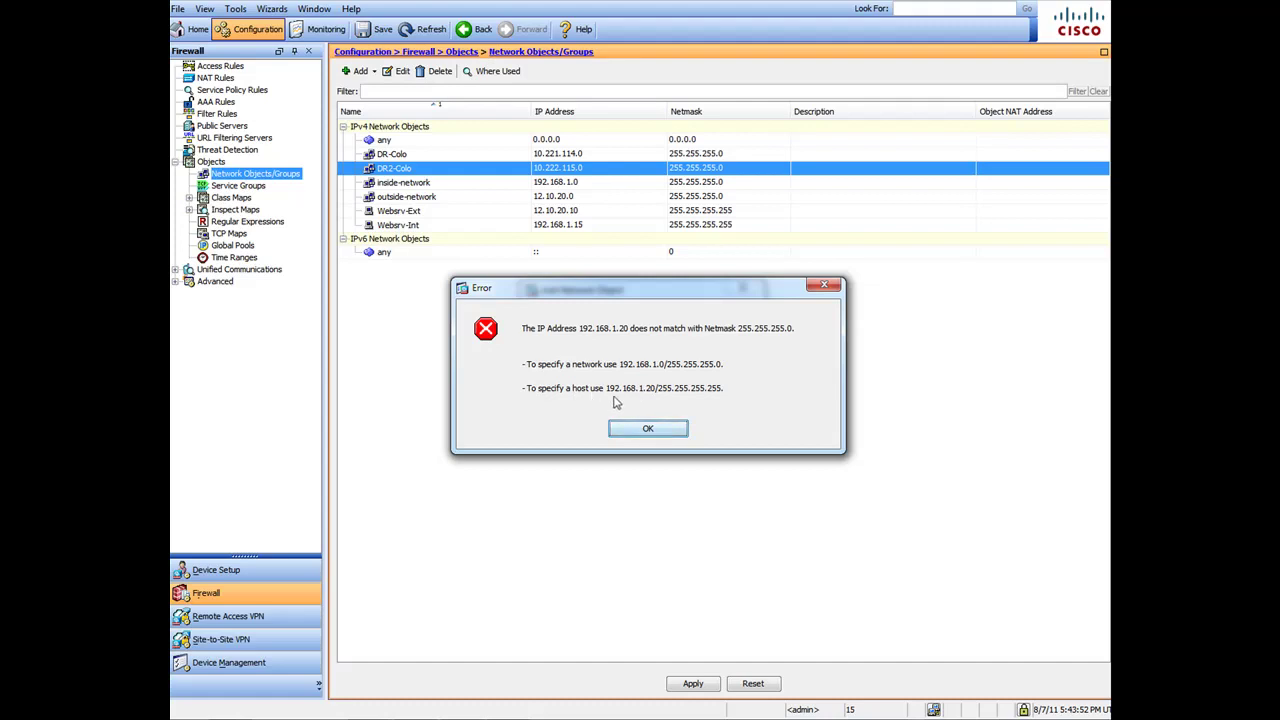
key("Return")
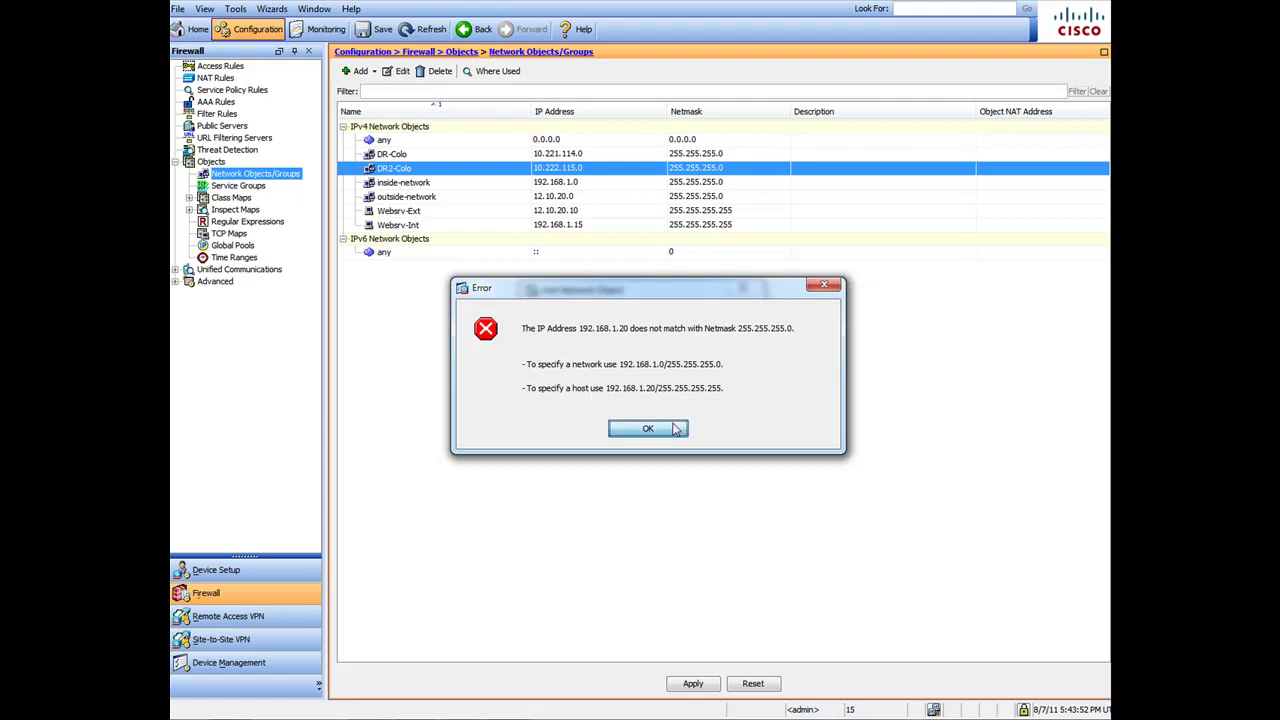
Set the SNMP-Trap object's netmask to 255.255.255.255 and add it to the list
left_click(743, 355)
left_click(686, 451)
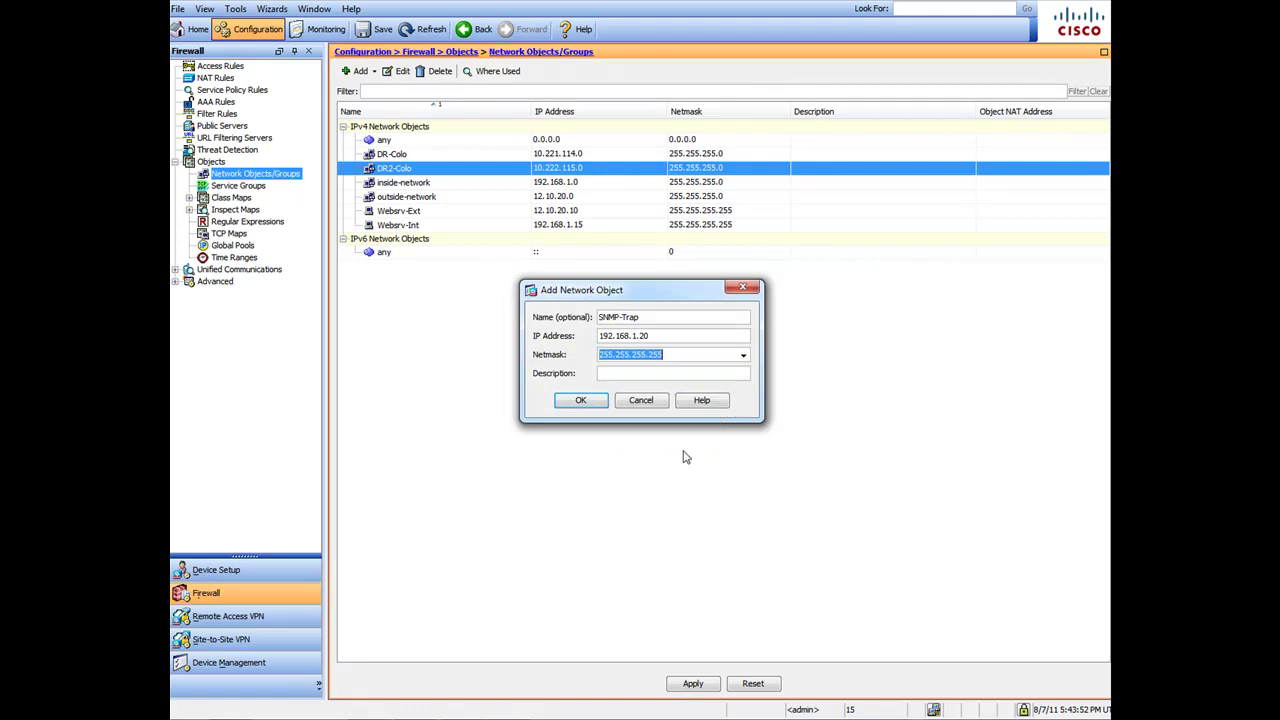
left_click(581, 401)
Add a network object named SNMP-Trap-Ext with IP address 12.10.20.25 and netmask 255.255.255.255
left_click(358, 71)
left_click(372, 84)
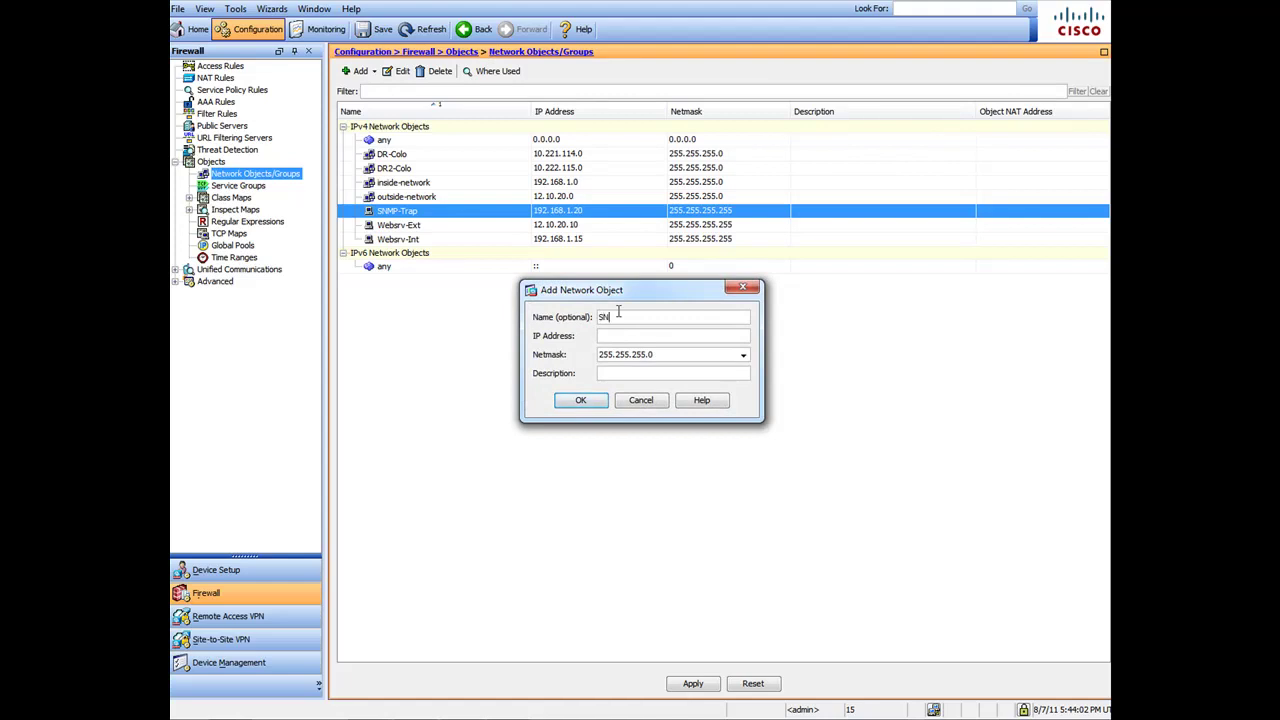
type("SNMP-Trap-Ext")
key("Tab")
left_click(743, 355)
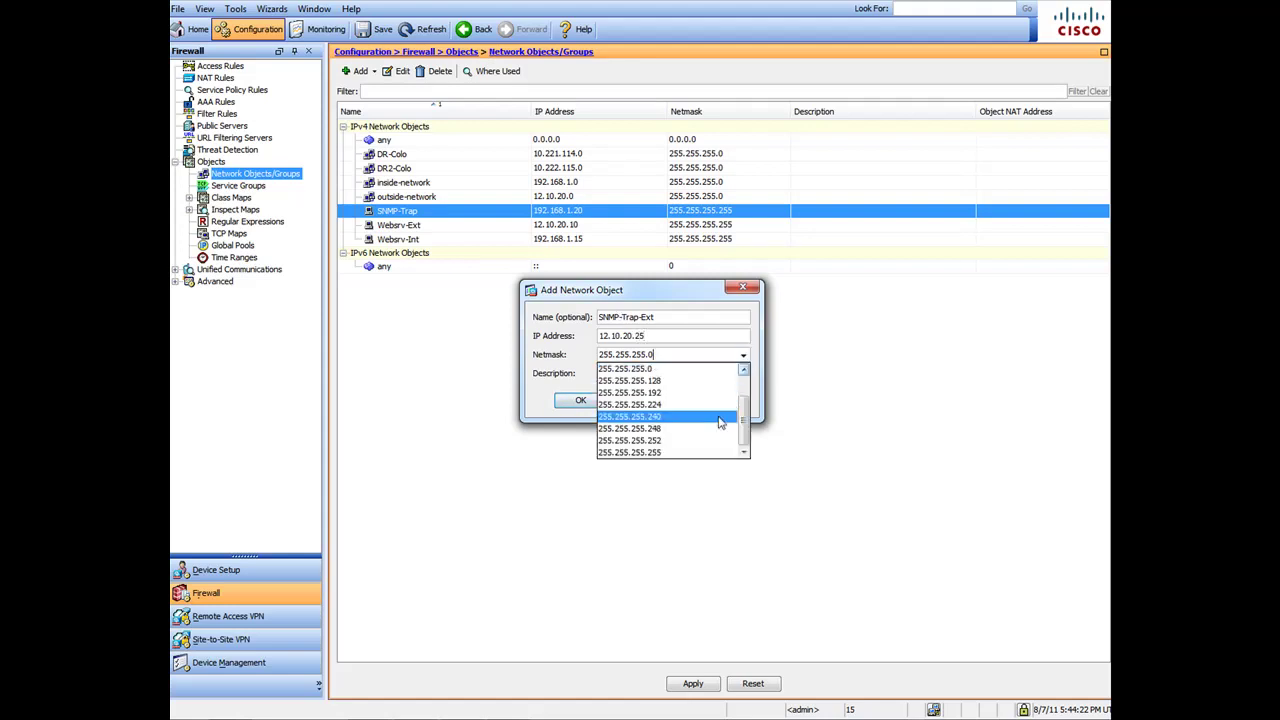
left_click(700, 452)
left_click(579, 400)
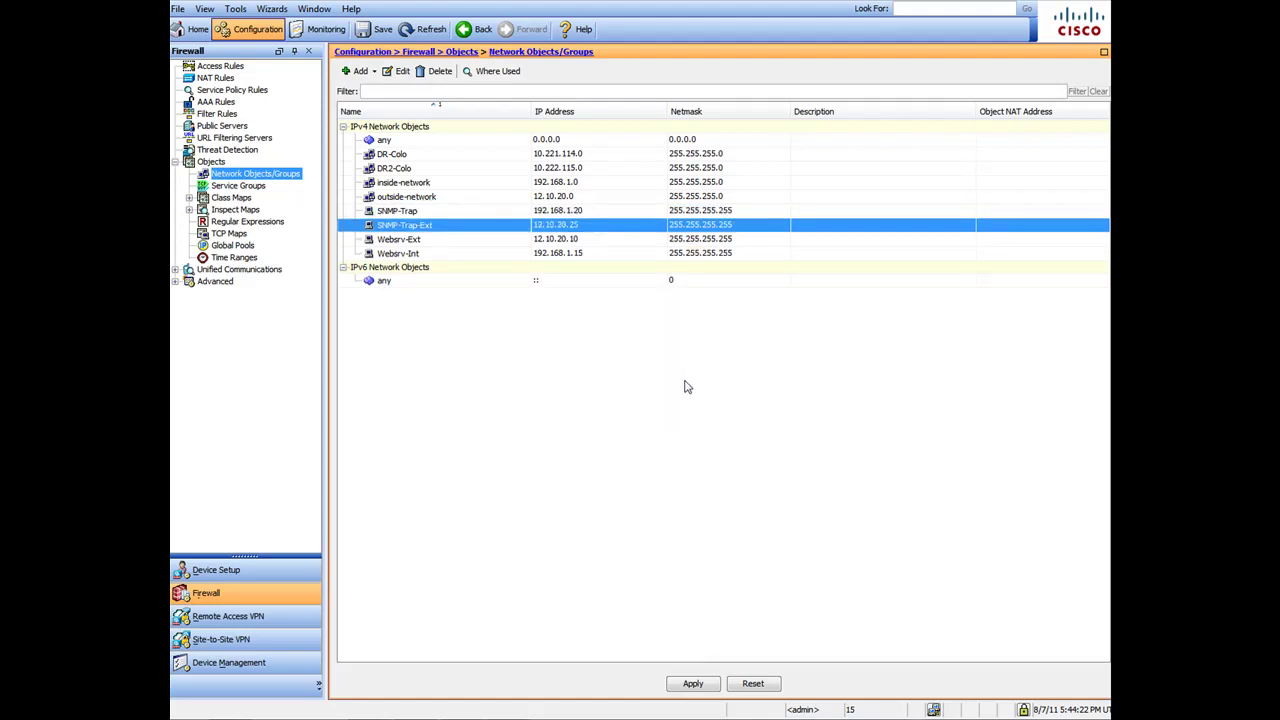
left_click(421, 254)
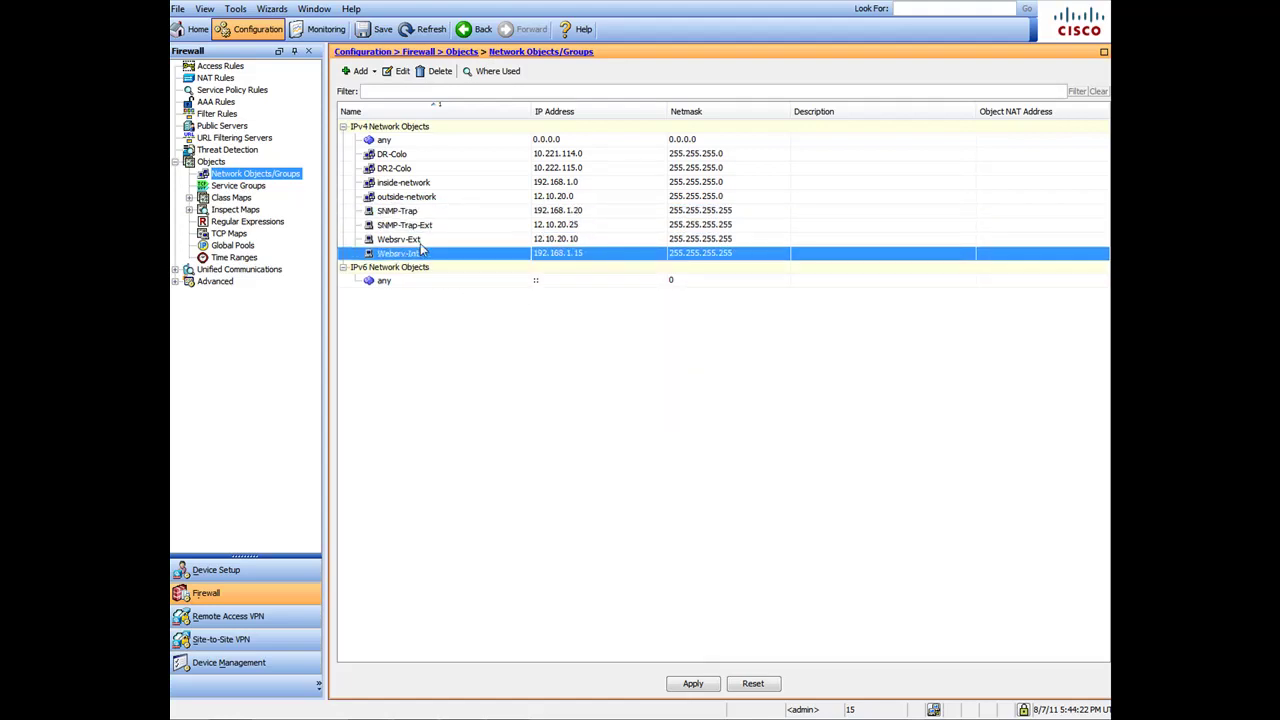
left_click(423, 240)
left_click(423, 211)
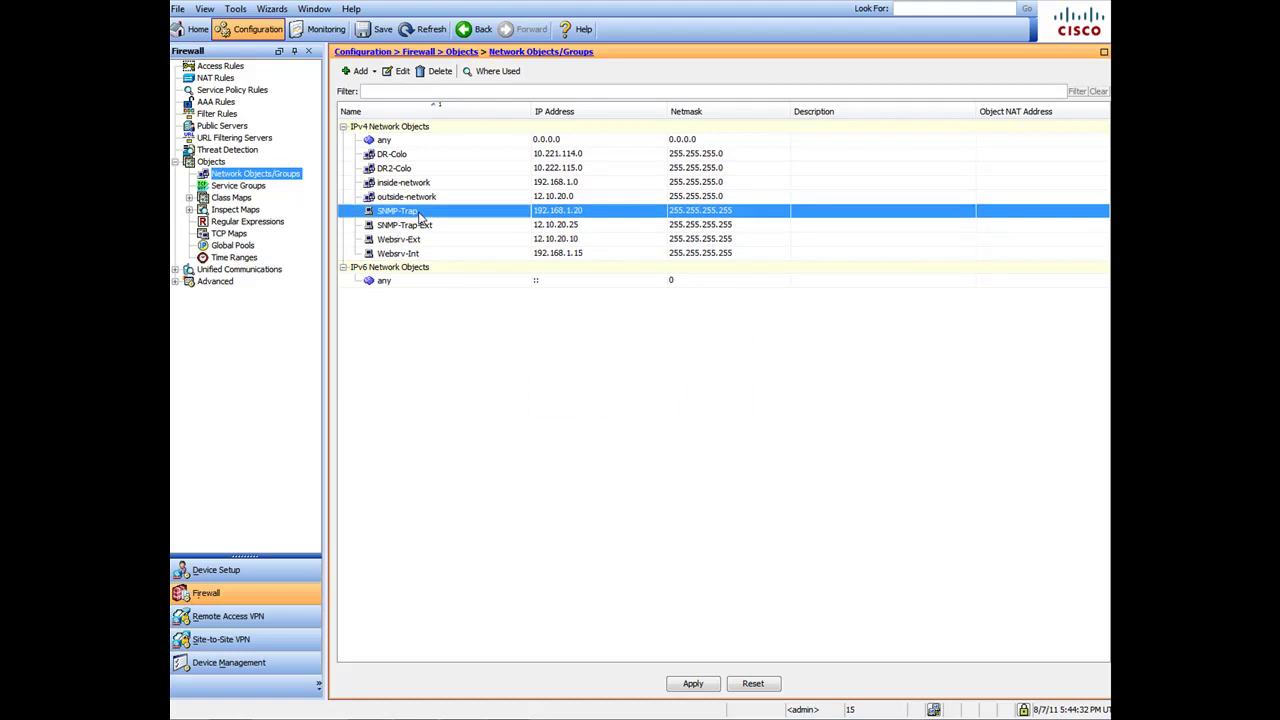
left_click(423, 226)
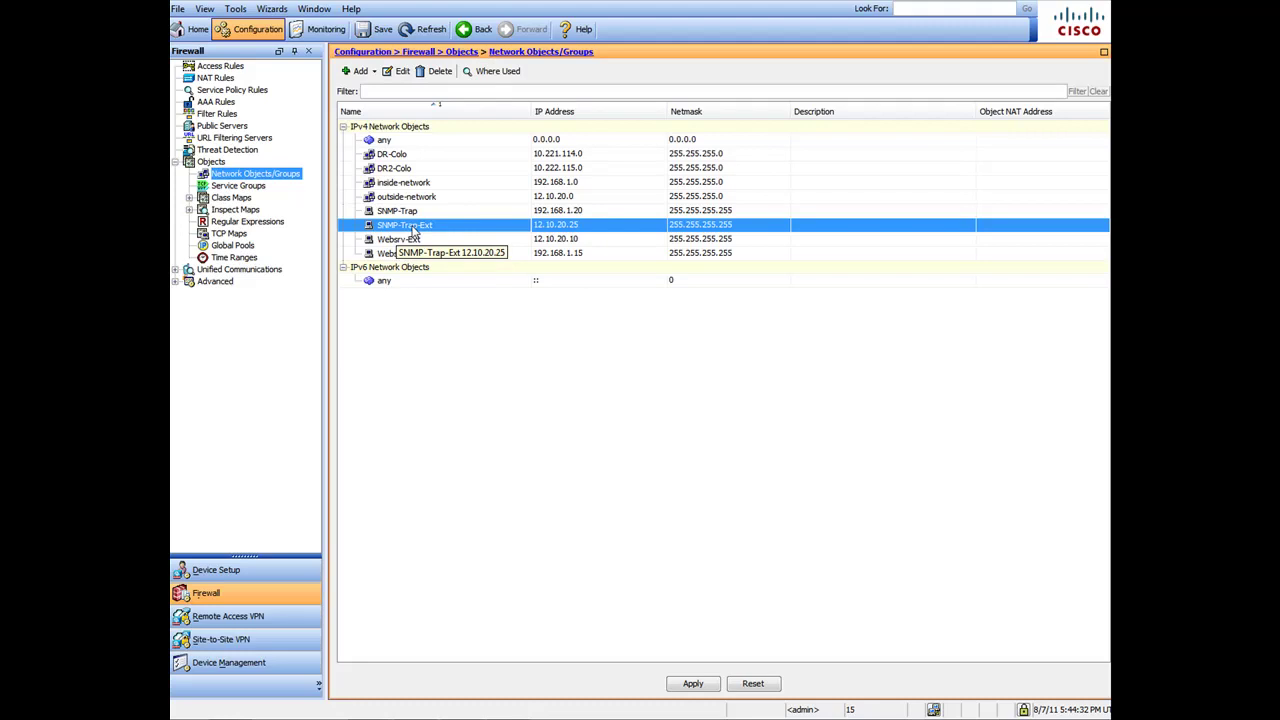
Examine the DR colocation, web server and SNMP trap entries in the network object list
left_click(460, 168)
left_click(459, 158)
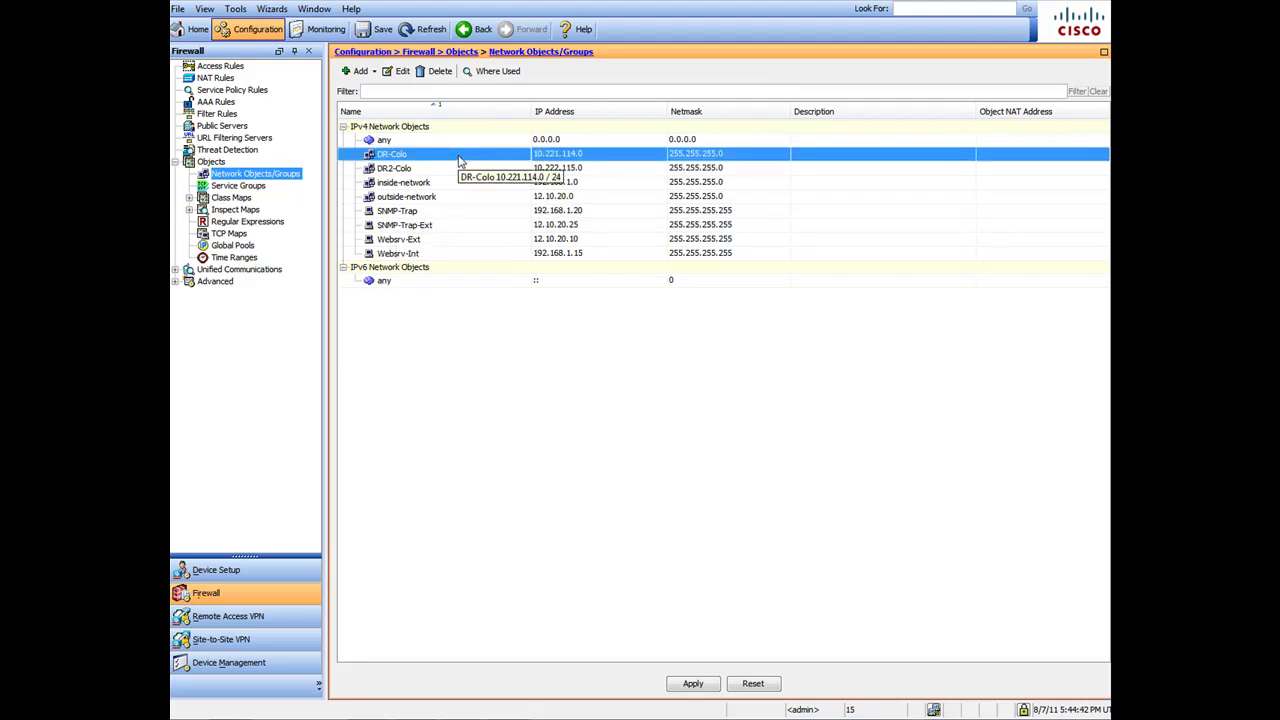
left_click(452, 168)
left_click(450, 158)
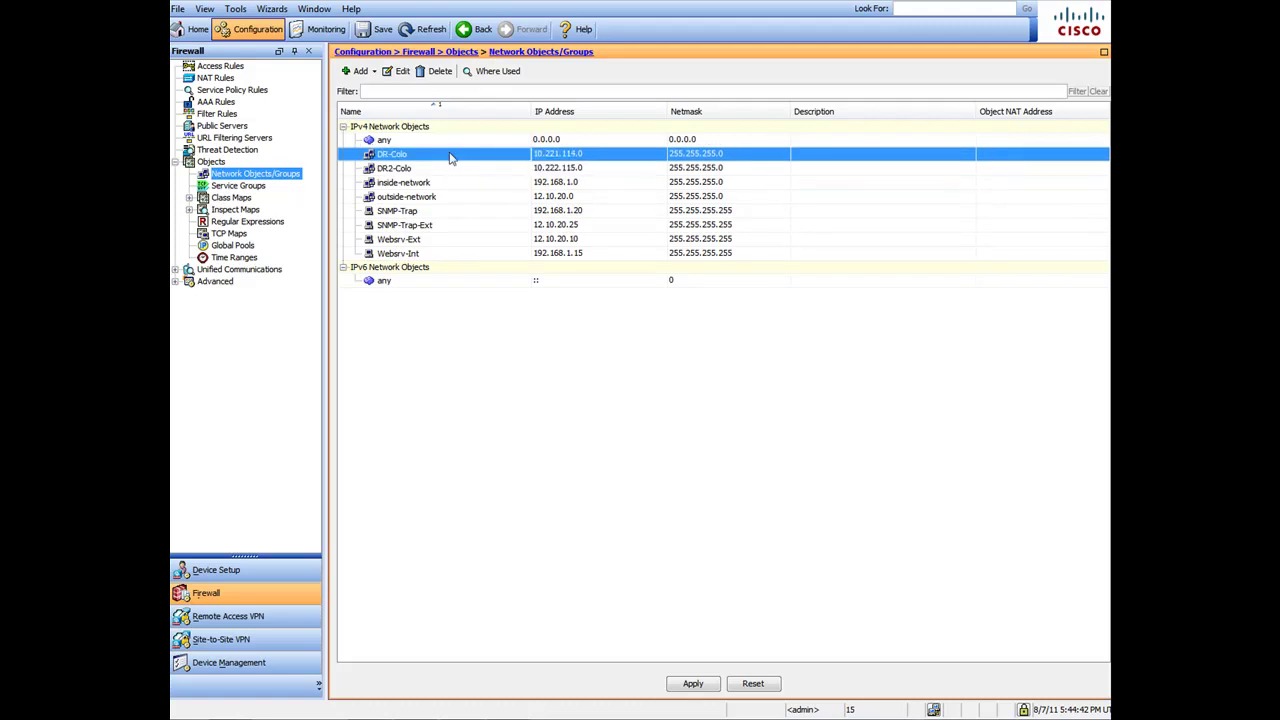
left_click(444, 169)
left_click(447, 158)
left_click(464, 255)
left_click(458, 240)
left_click(457, 223)
left_click(457, 212)
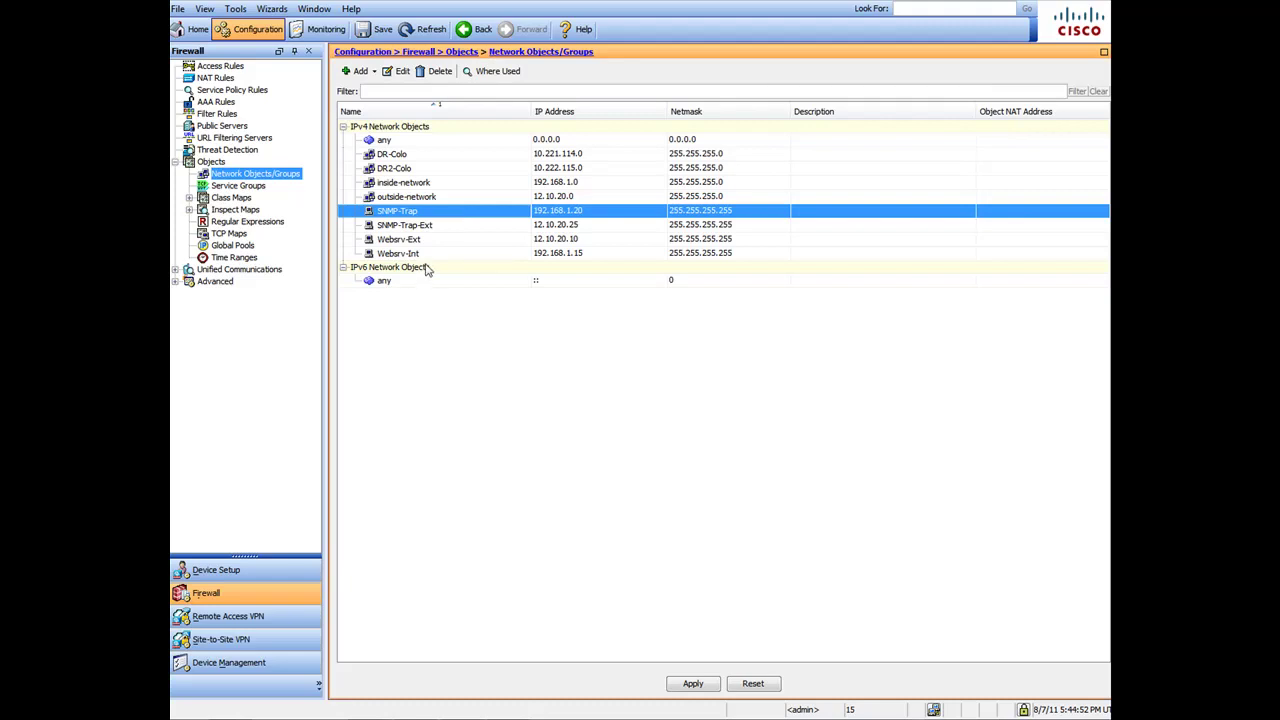
left_click(430, 254)
left_click(430, 241)
left_click(432, 224)
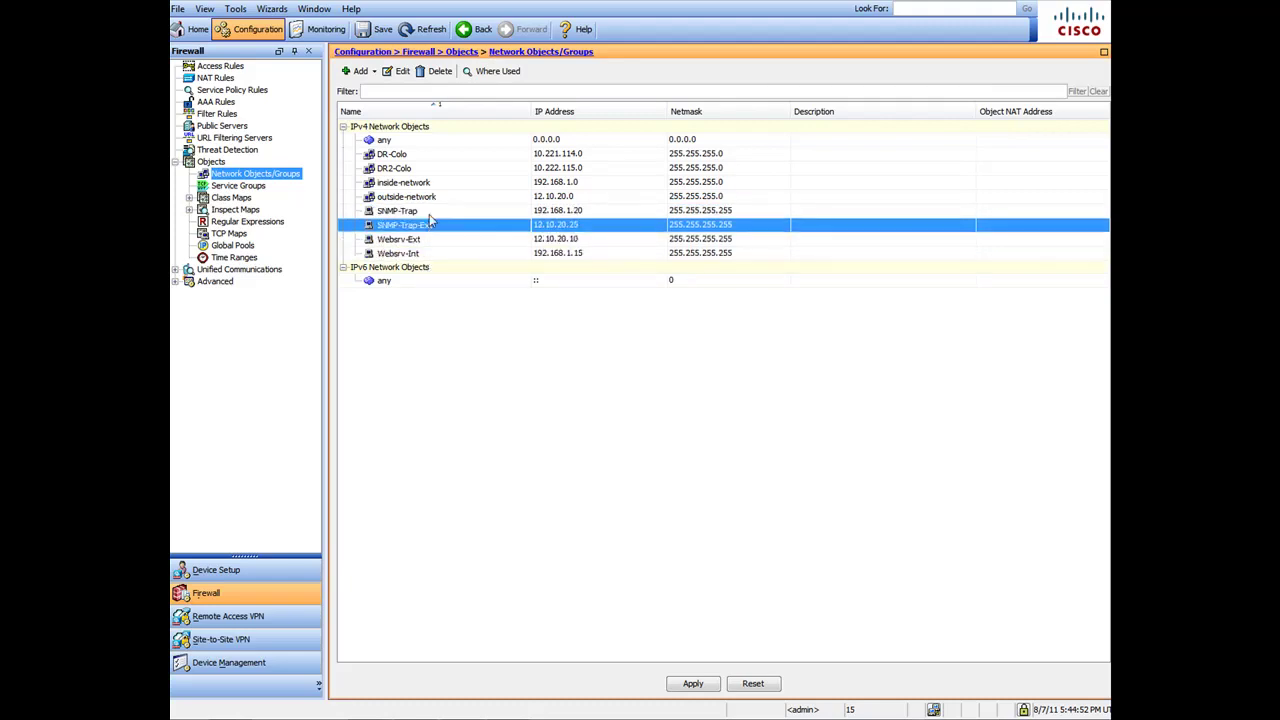
left_click(430, 212)
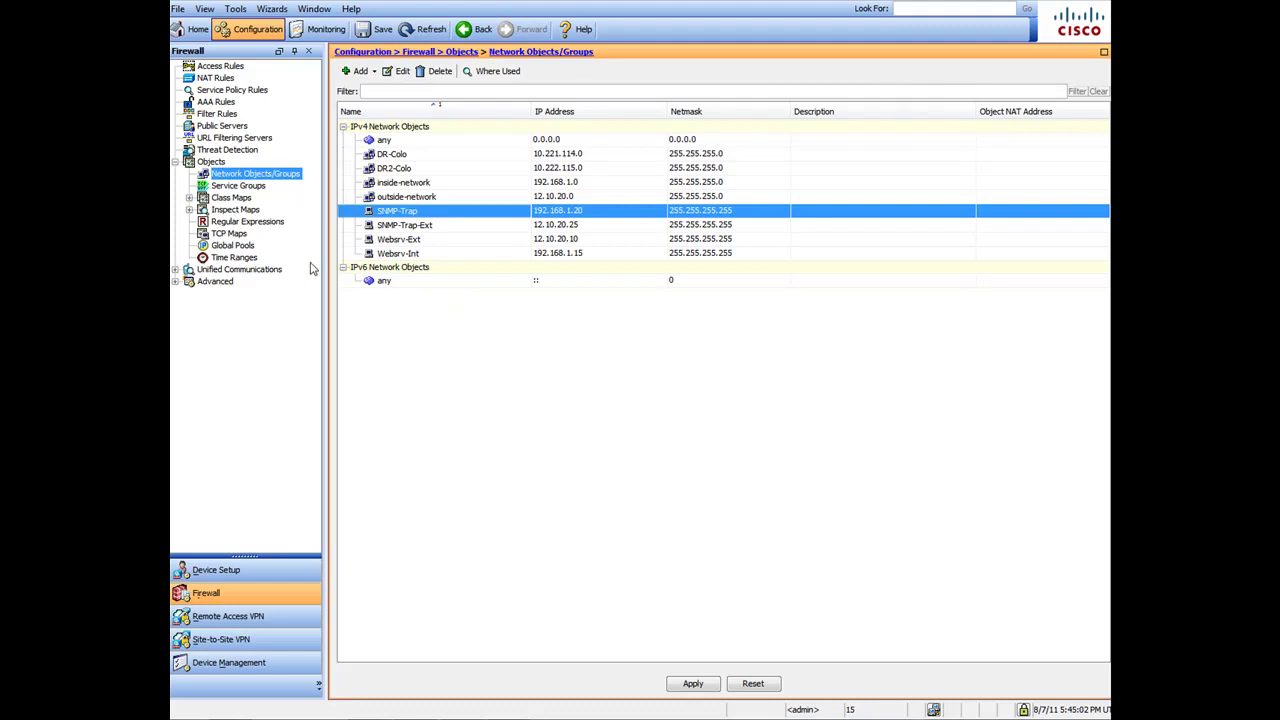
Start a static NAT rule in the firewall's NAT rules on the inside interface with Websrv-Int as the original source
left_click(175, 163)
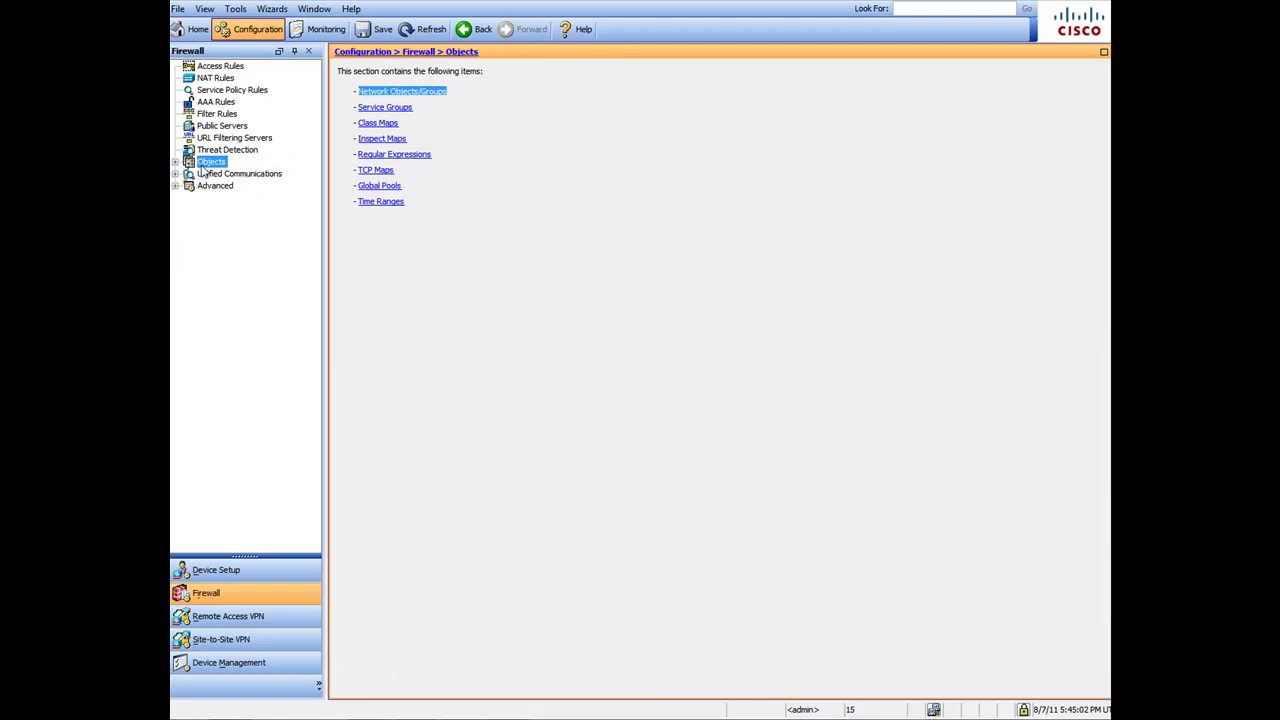
left_click(212, 79)
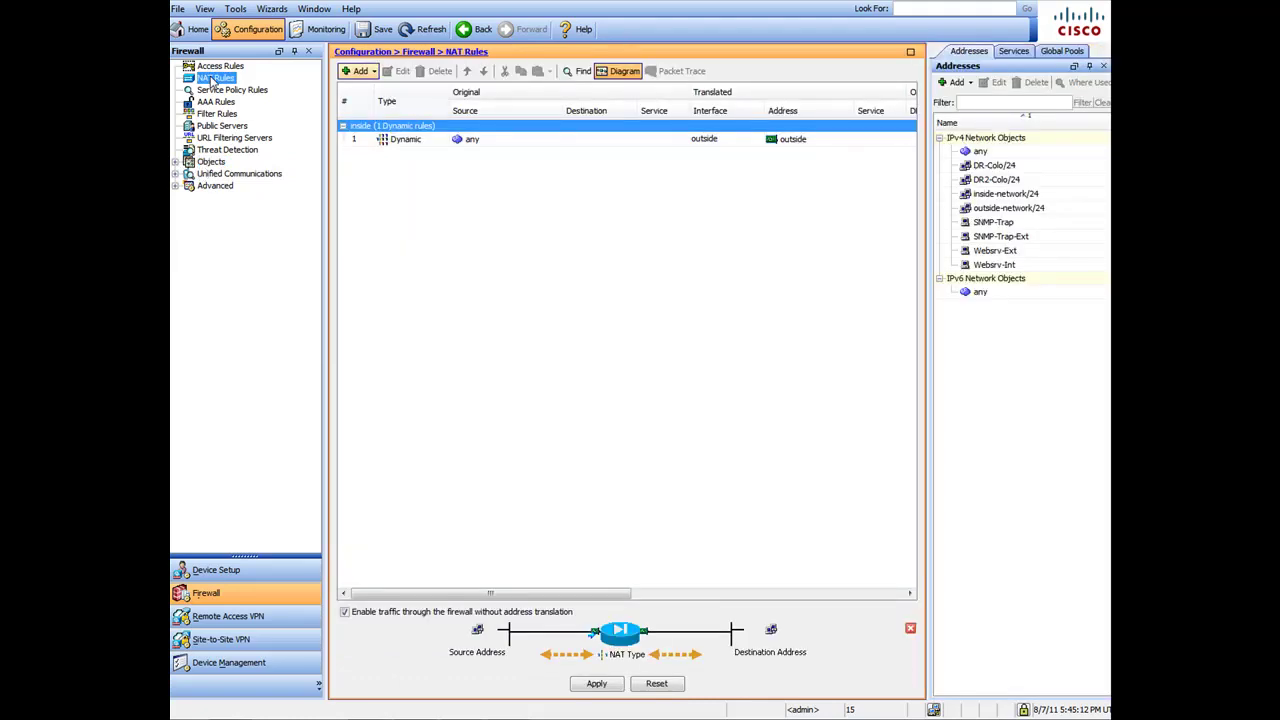
left_click(356, 74)
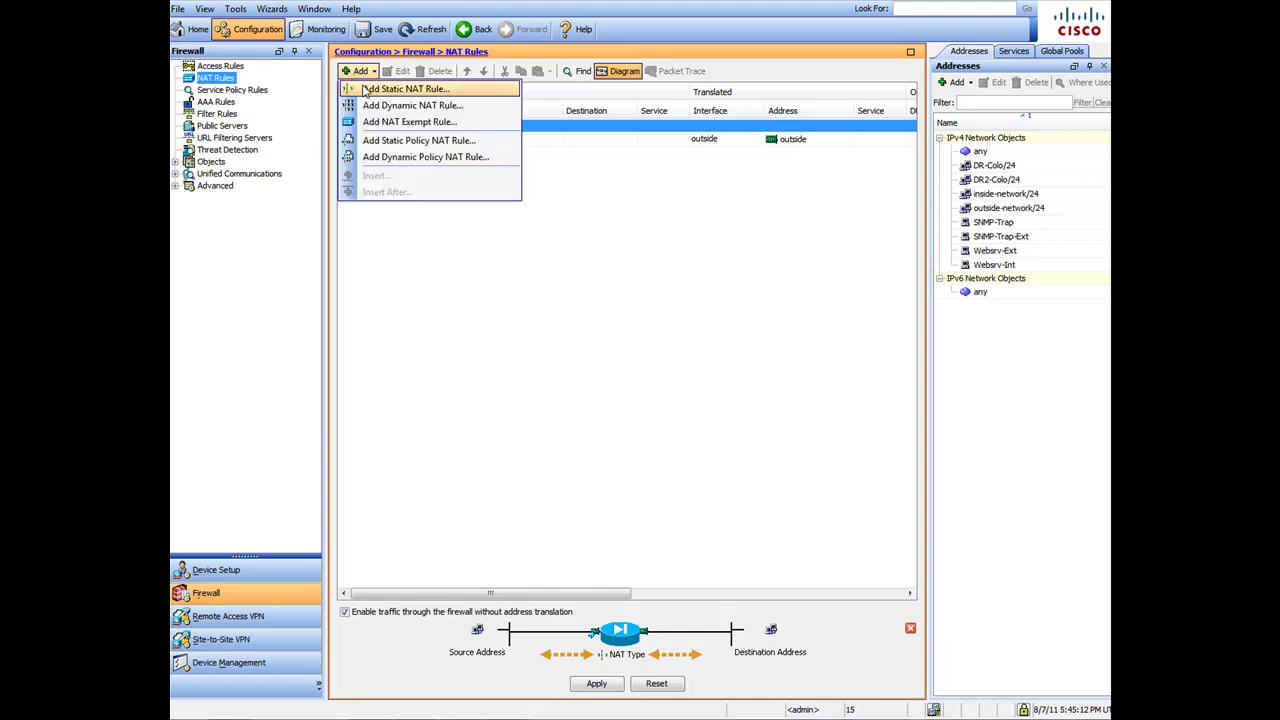
left_click(400, 89)
key("Escape")
left_click(375, 72)
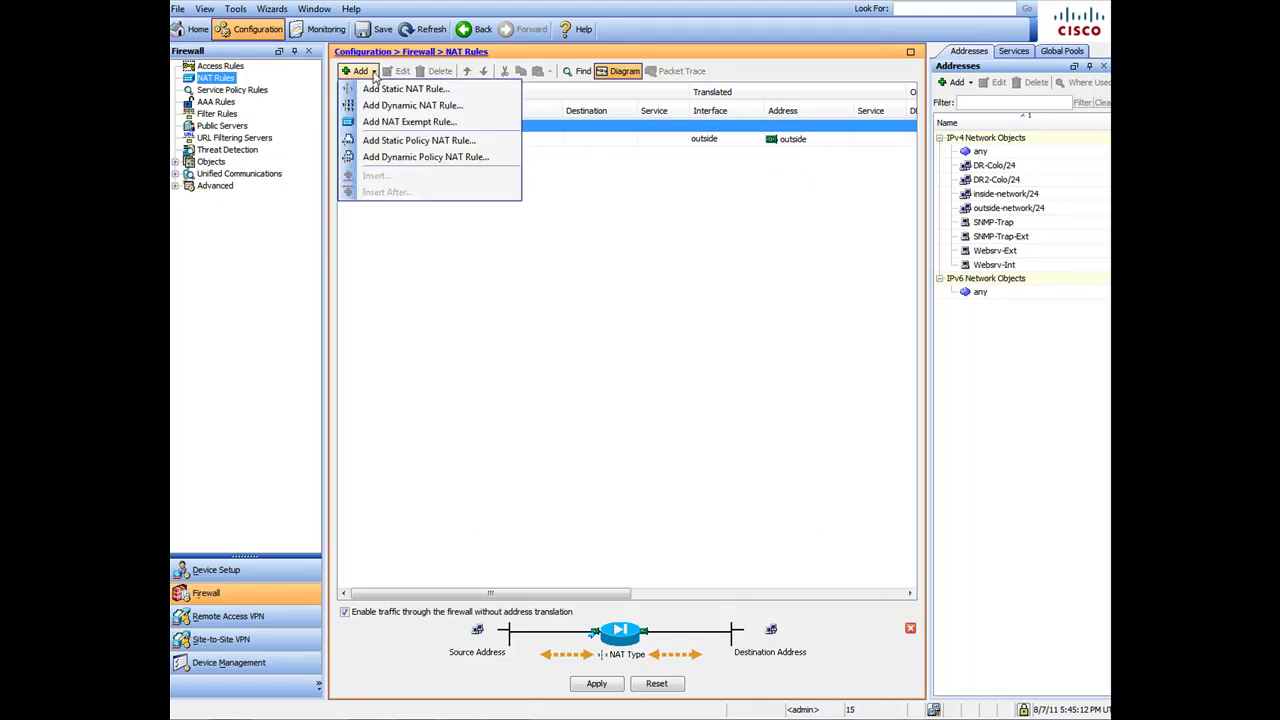
left_click(412, 92)
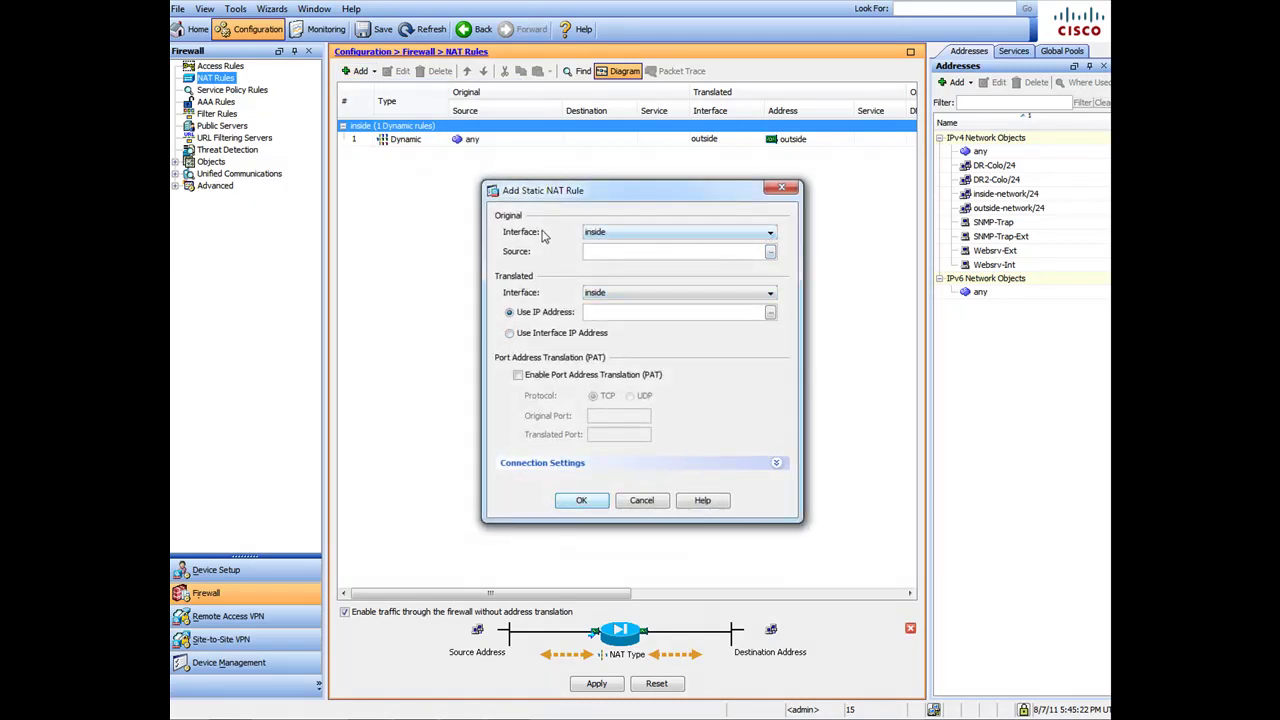
left_click(770, 254)
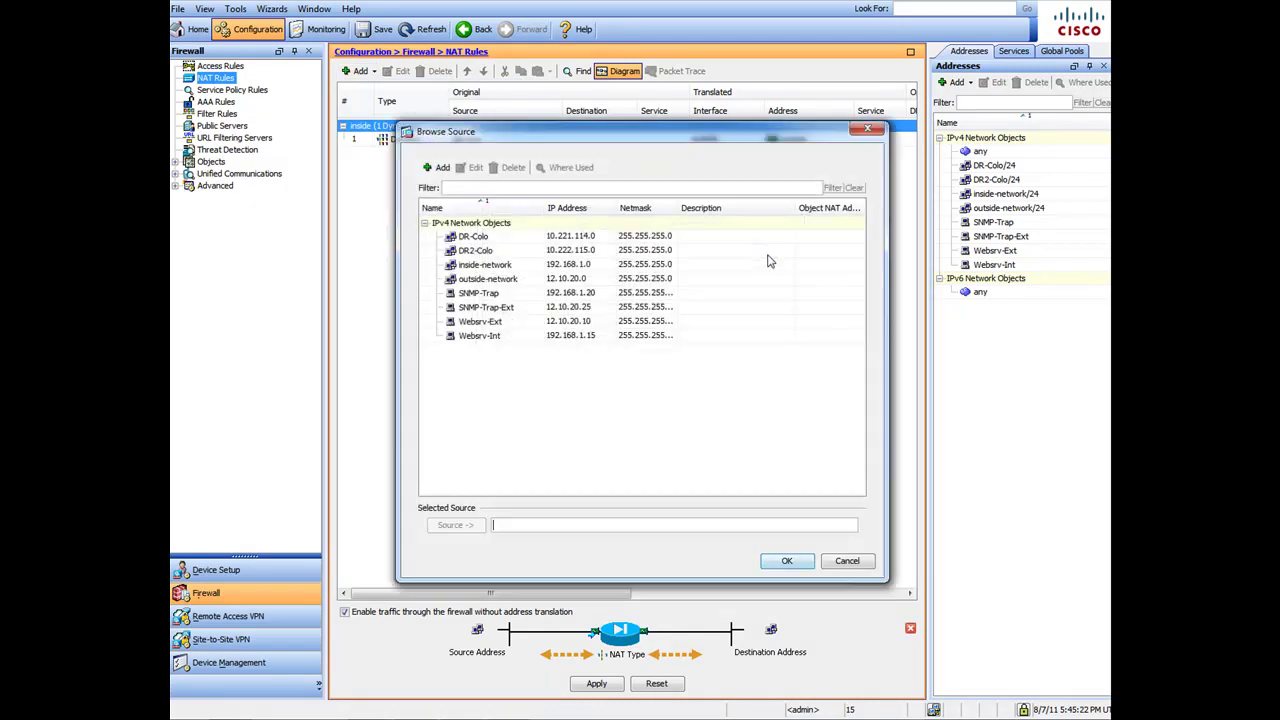
double_click(489, 340)
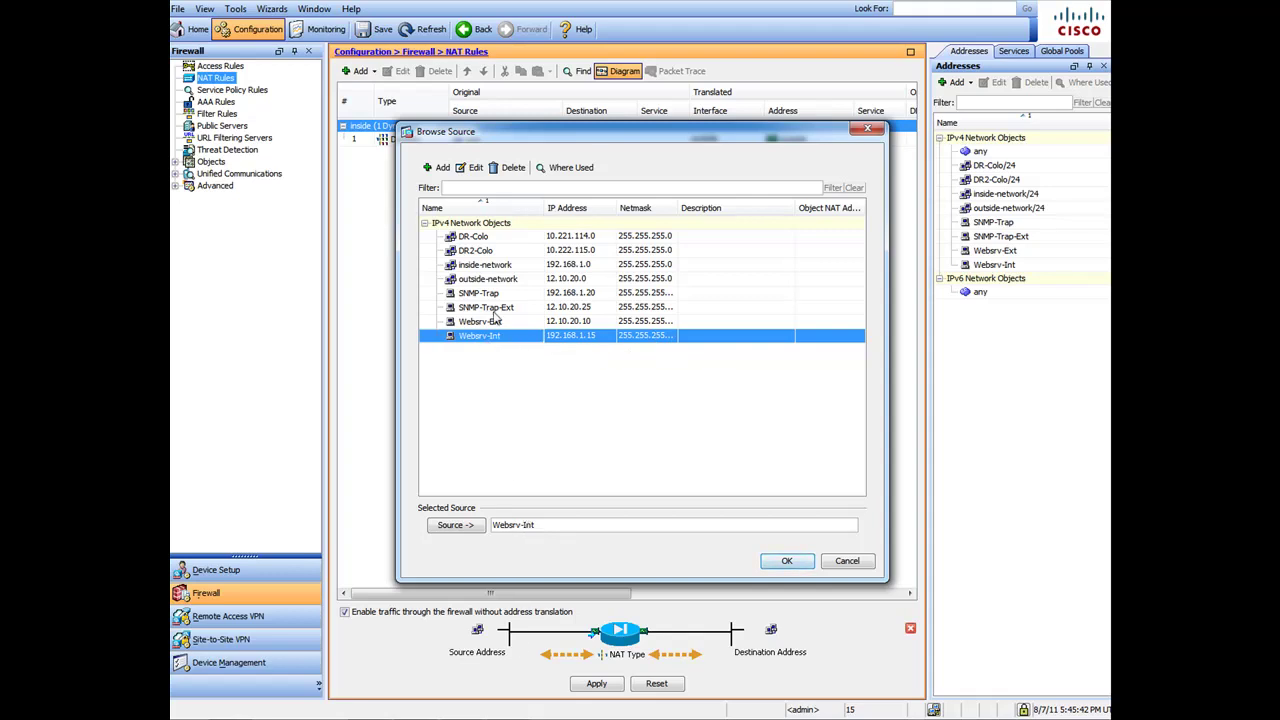
left_click(790, 564)
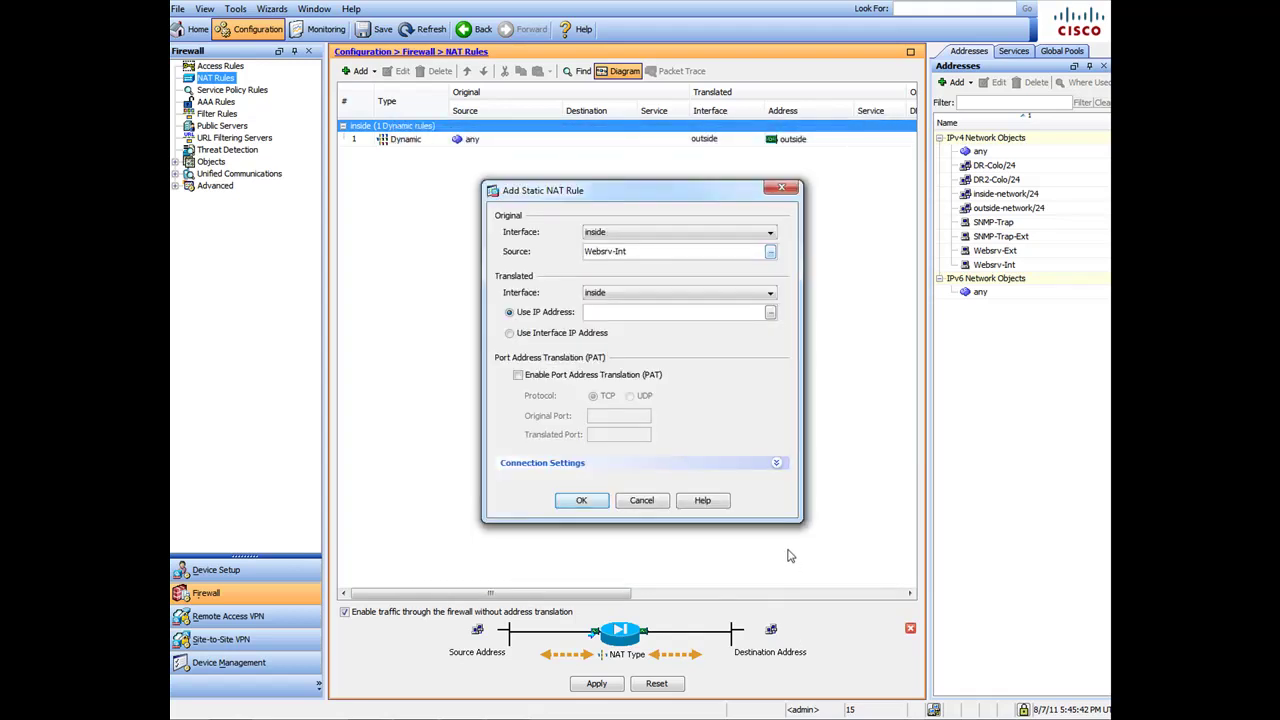
Set the rule's translated interface to outside with IP address object Websrv-Ext, and add the static NAT rule
left_click(770, 292)
left_click(720, 316)
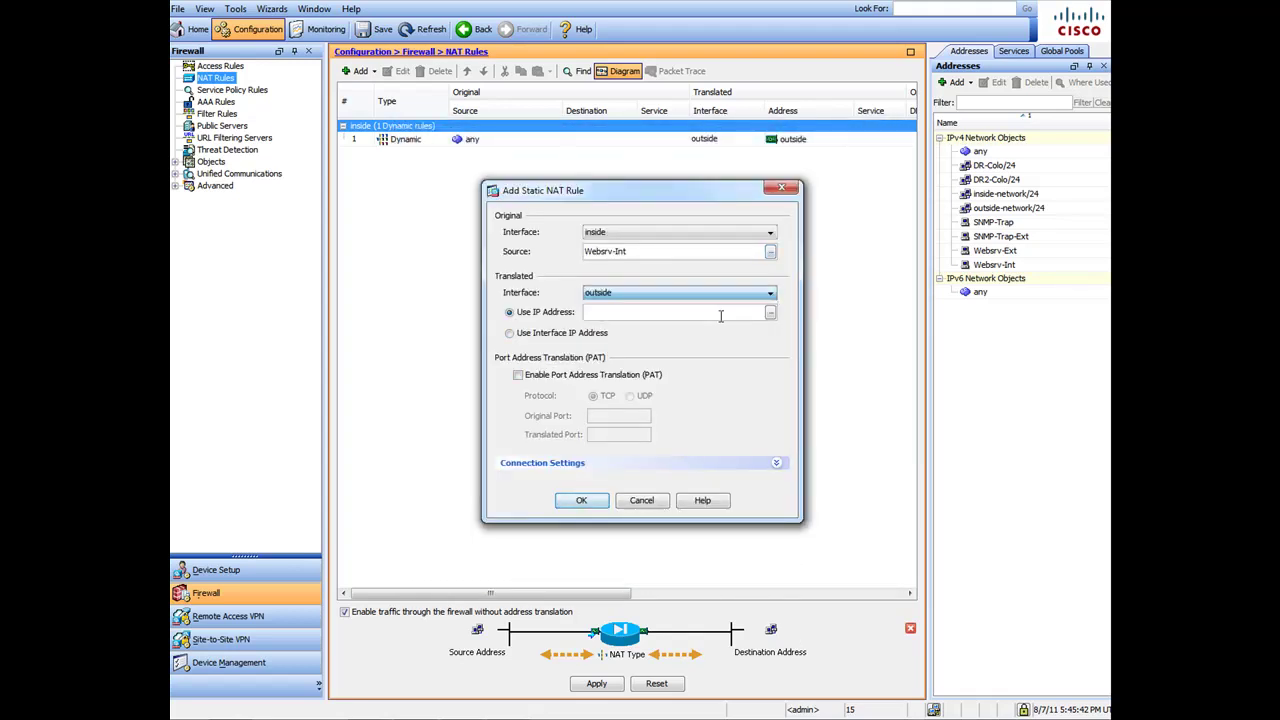
left_click(770, 313)
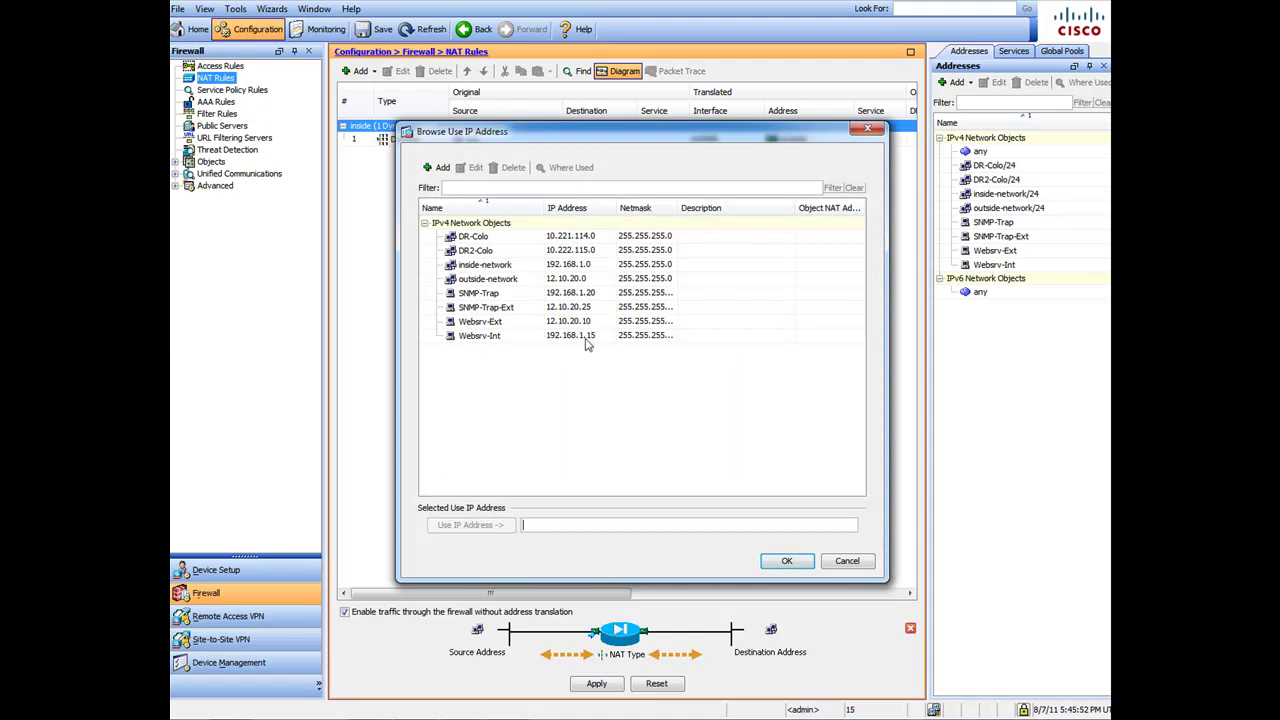
double_click(493, 324)
left_click(786, 561)
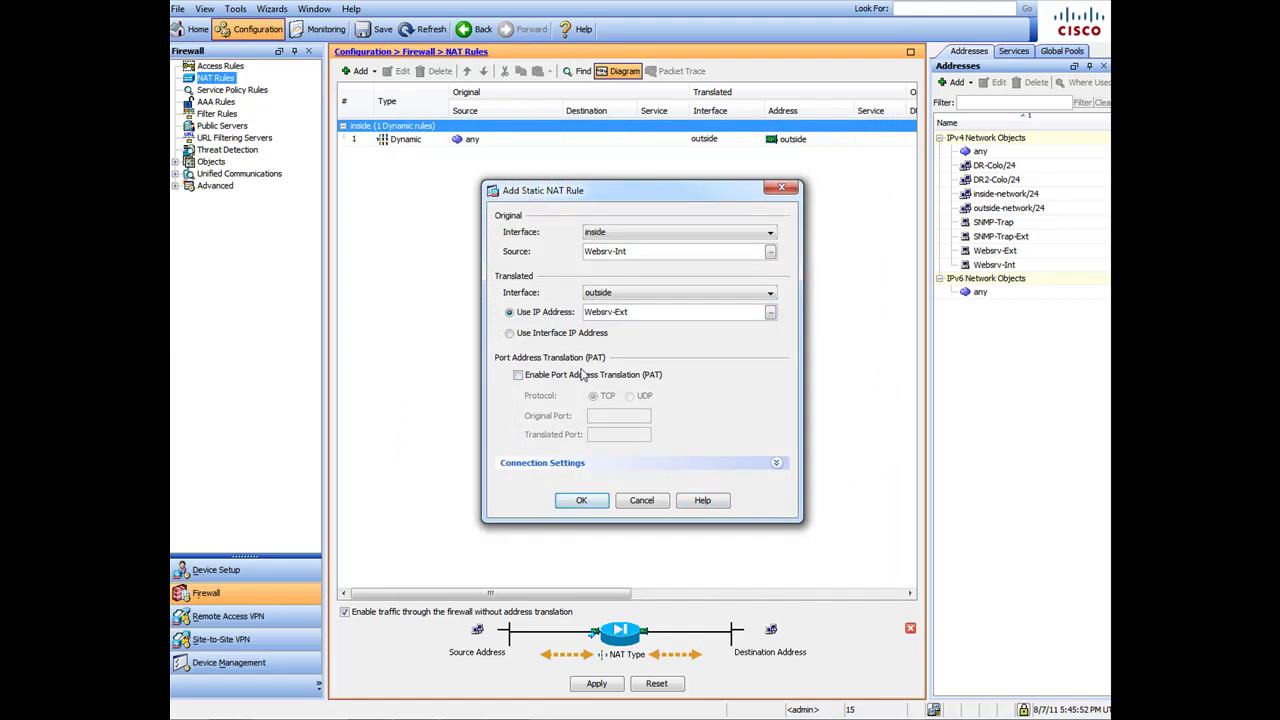
left_click(582, 500)
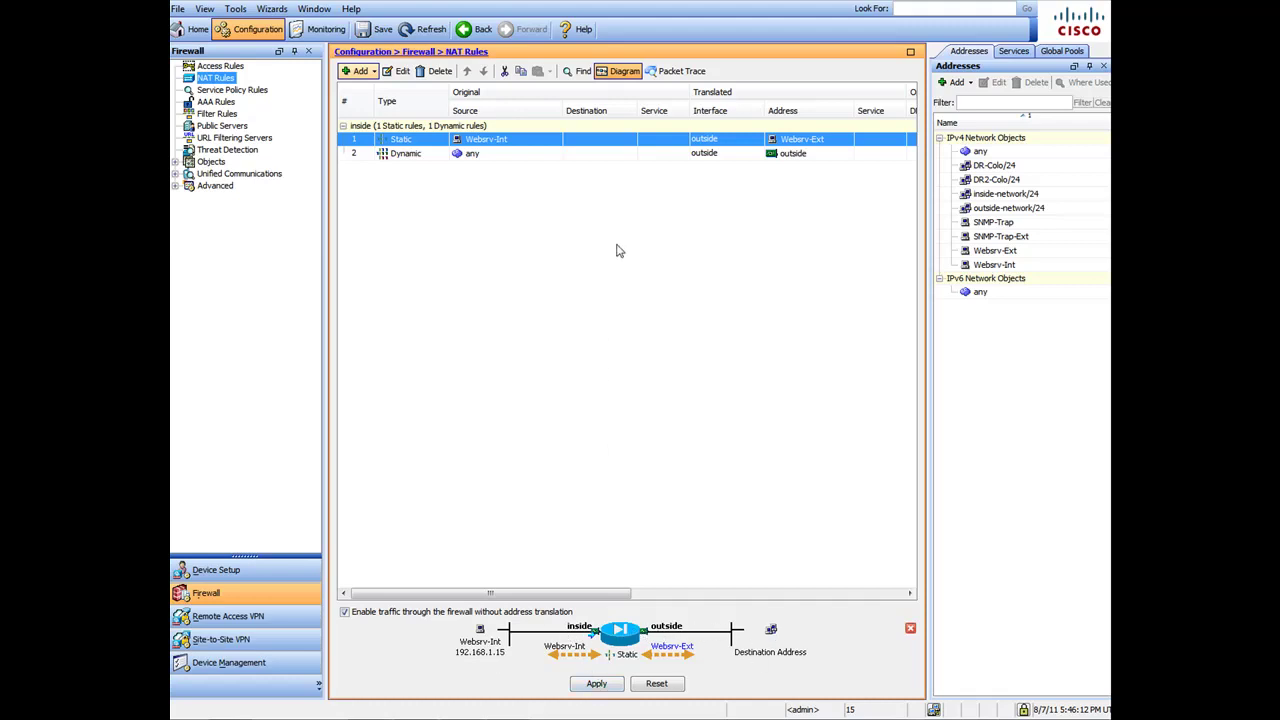
Start another static NAT rule on the inside interface with SNMP-Trap as the original source
left_click(366, 72)
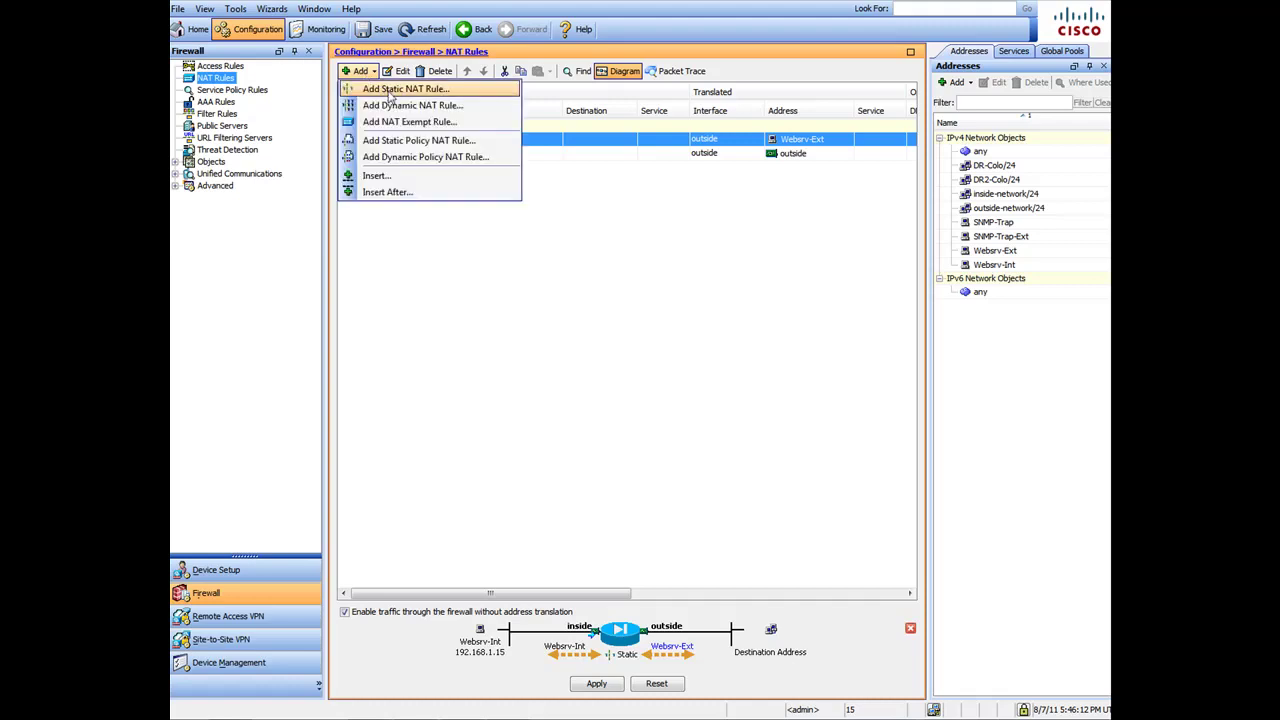
left_click(395, 89)
left_click(770, 252)
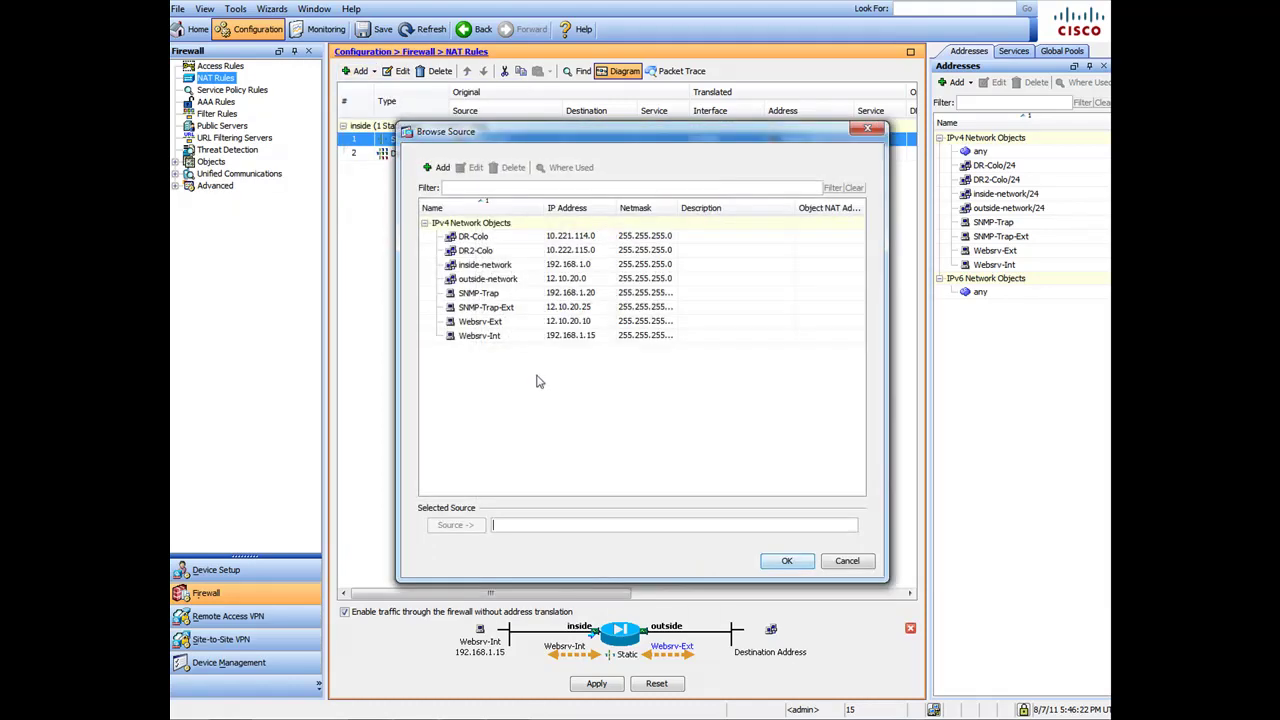
double_click(507, 295)
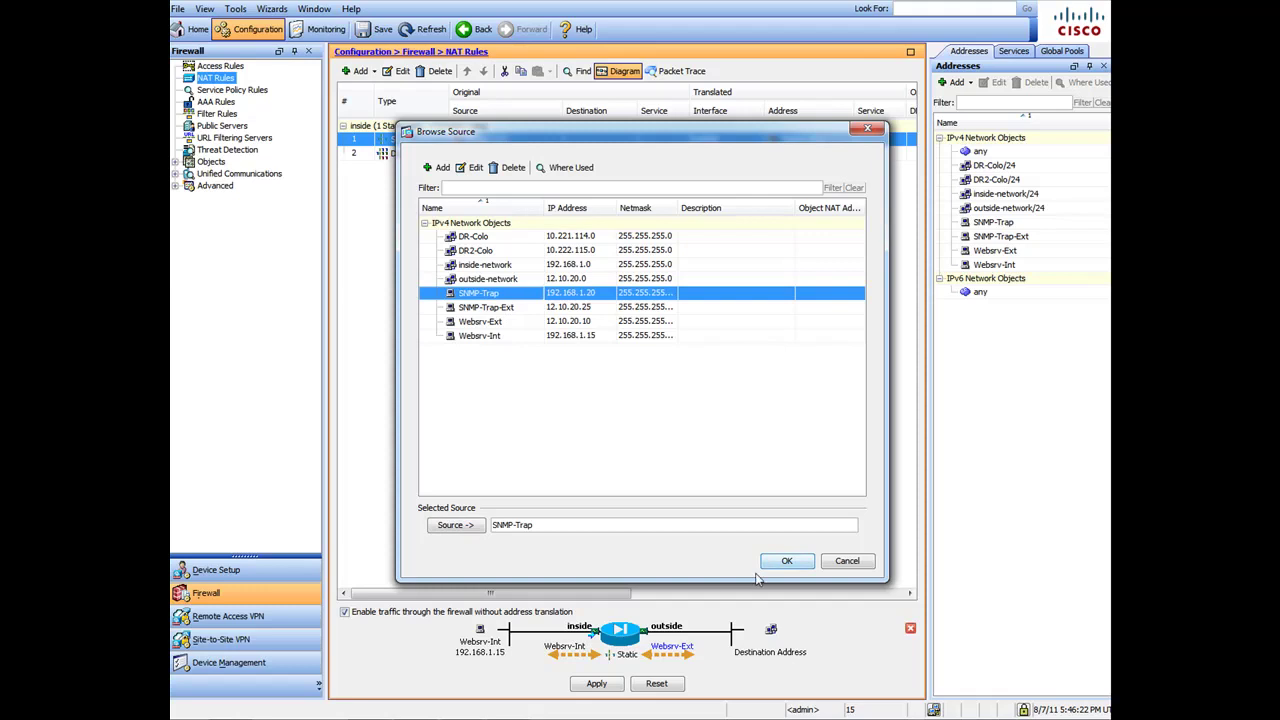
left_click(786, 561)
Translate the SNMP-Trap source to SNMP-Trap-Ext on the outside interface and add the static NAT rule
left_click(738, 302)
left_click(720, 318)
left_click(770, 313)
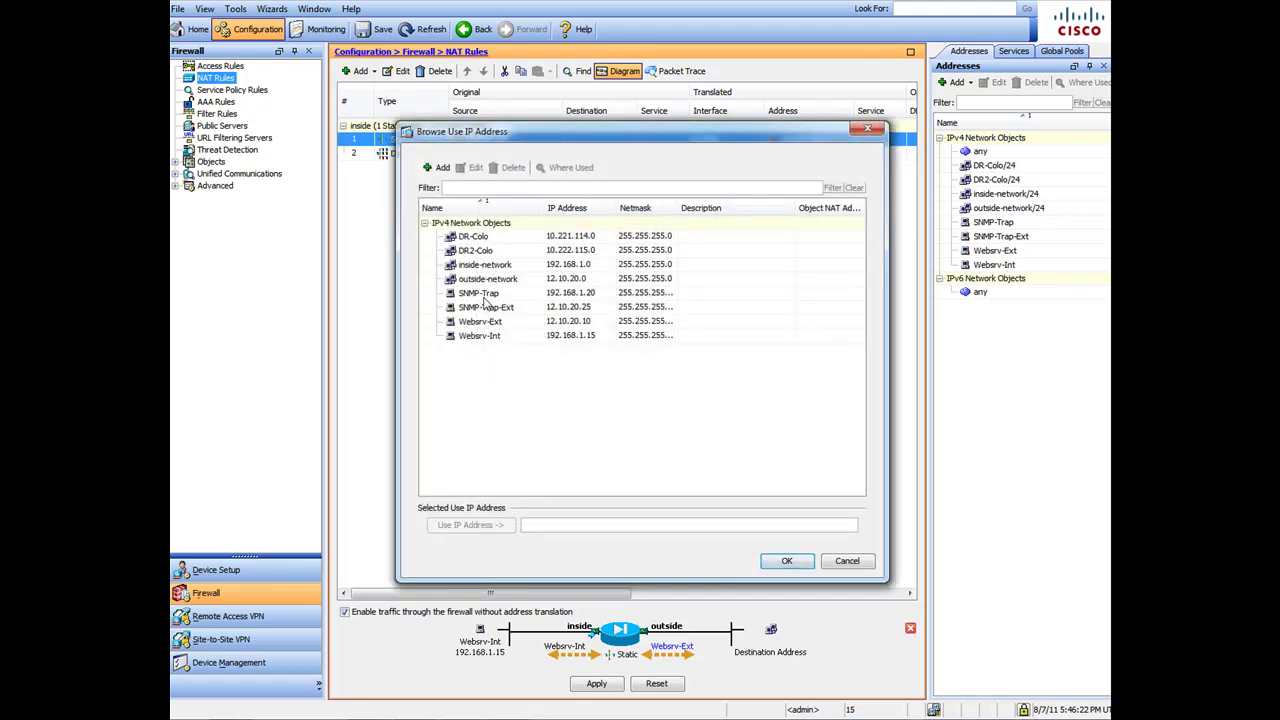
double_click(513, 308)
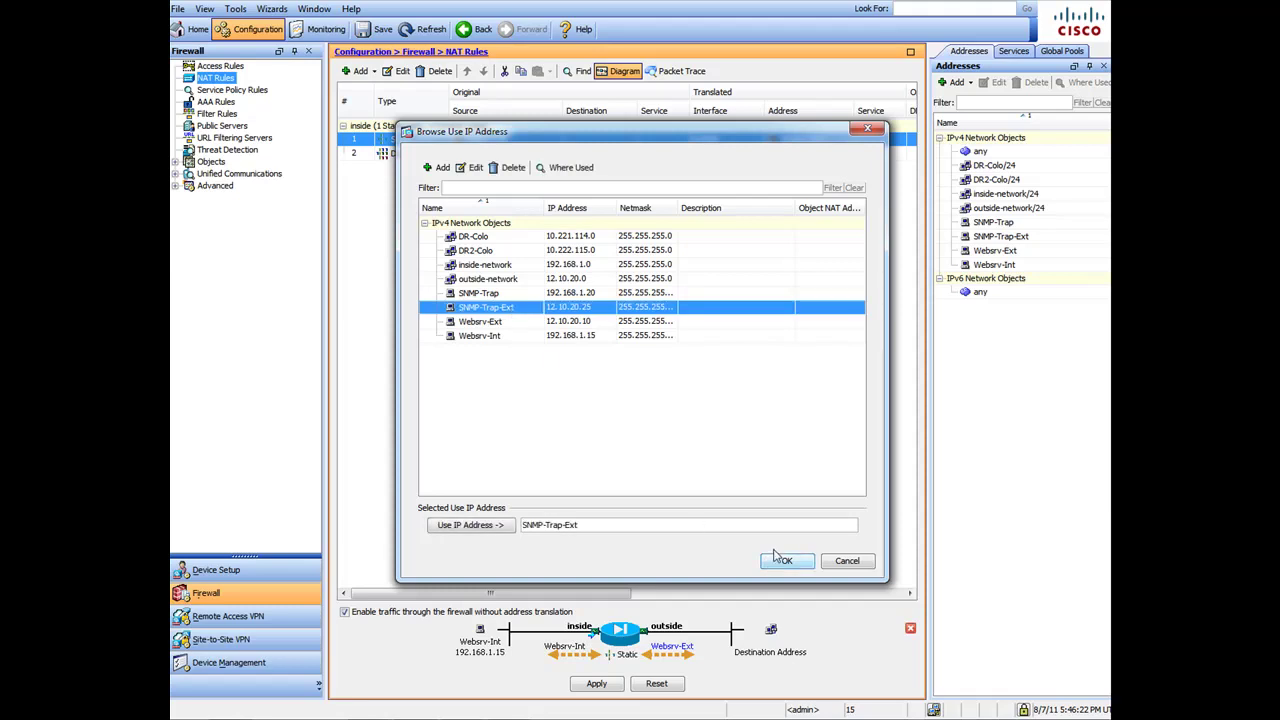
left_click(786, 561)
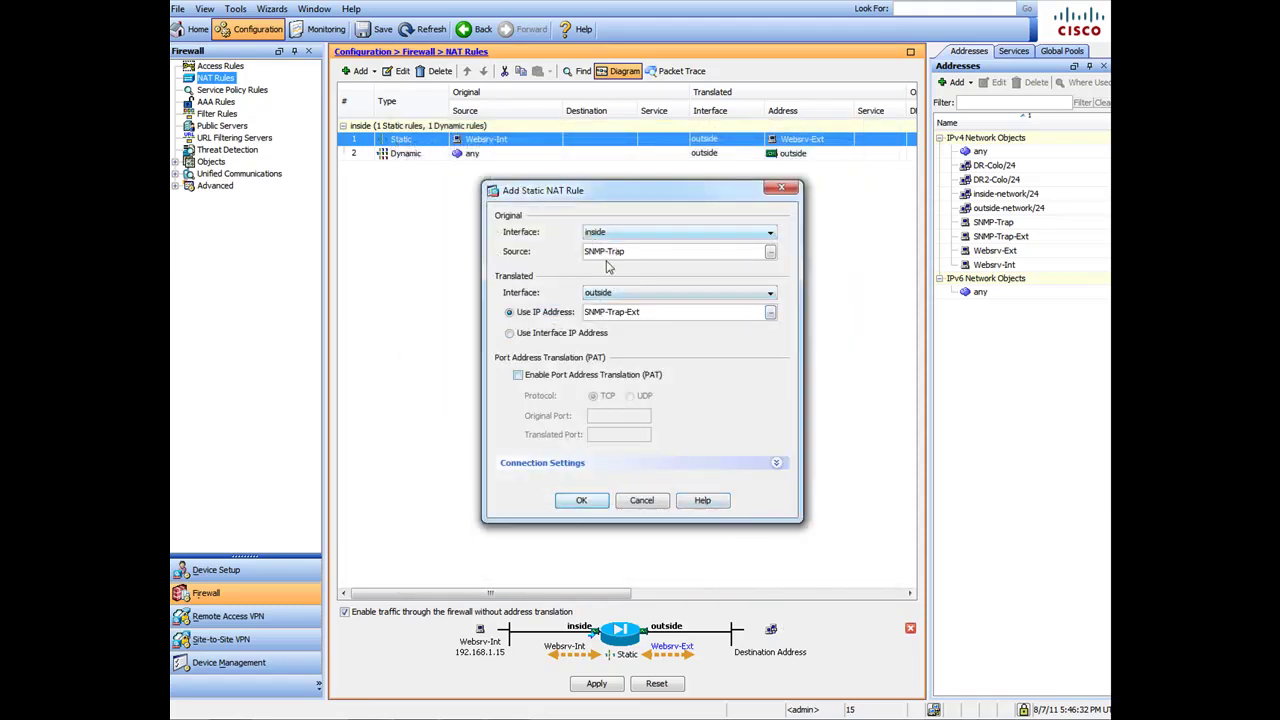
left_click(581, 500)
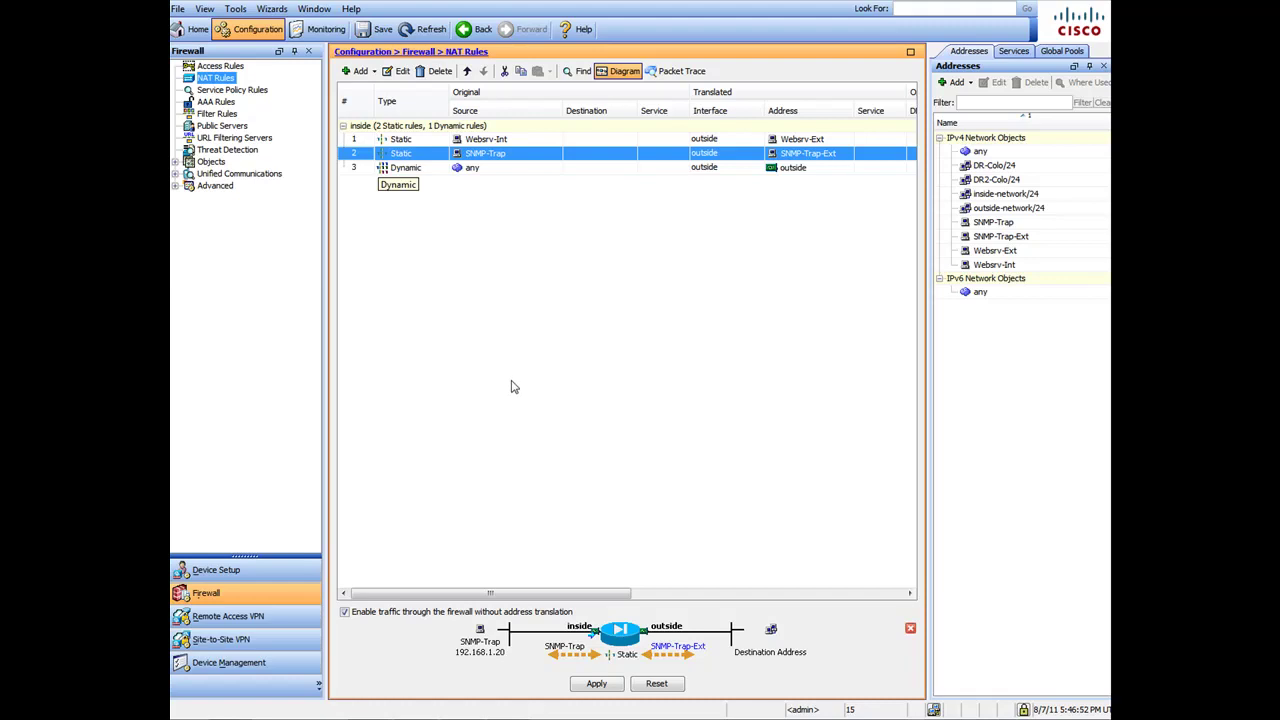
Examine the static and dynamic NAT rules grouped under the inside interface
left_click(343, 127)
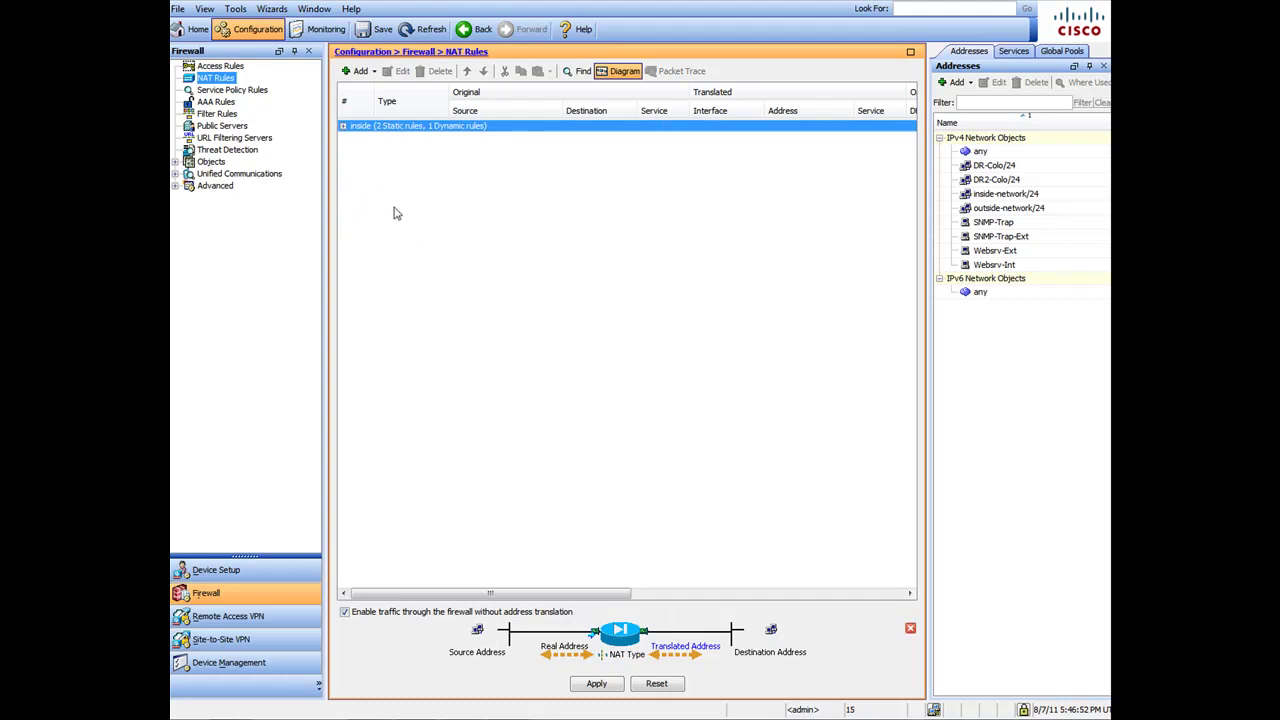
left_click(366, 128)
left_click(344, 127)
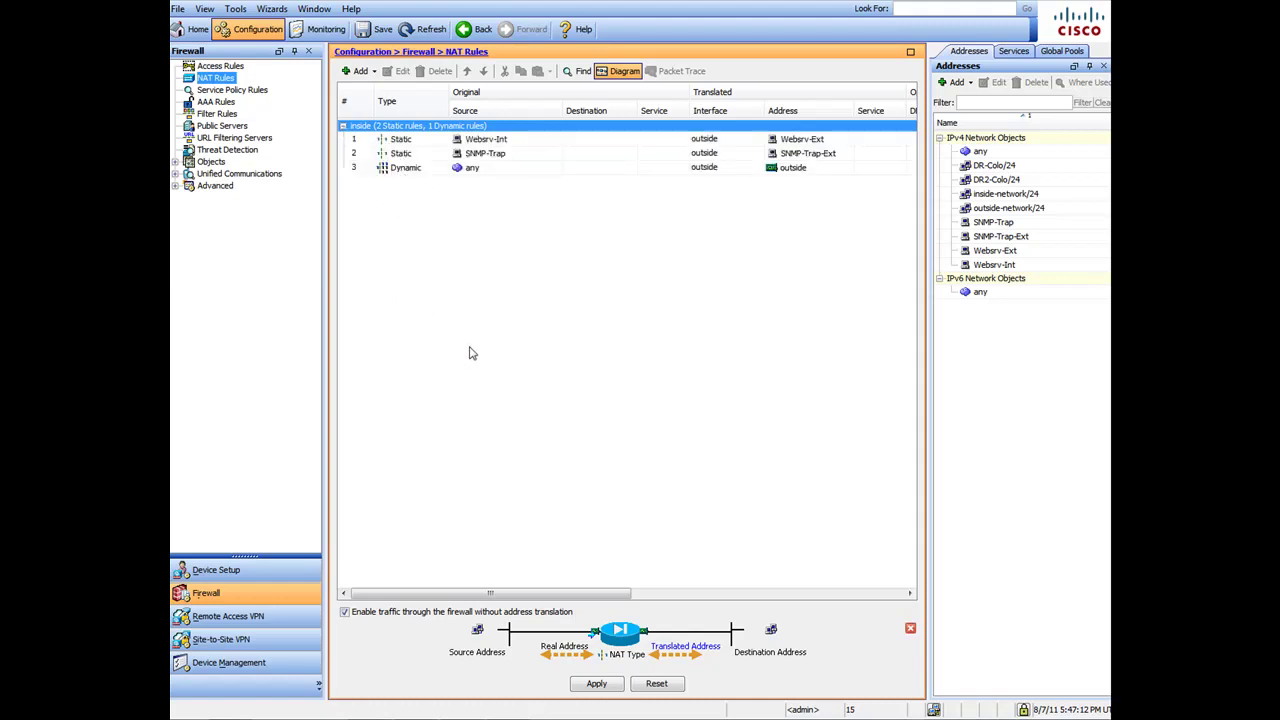
left_click(344, 127)
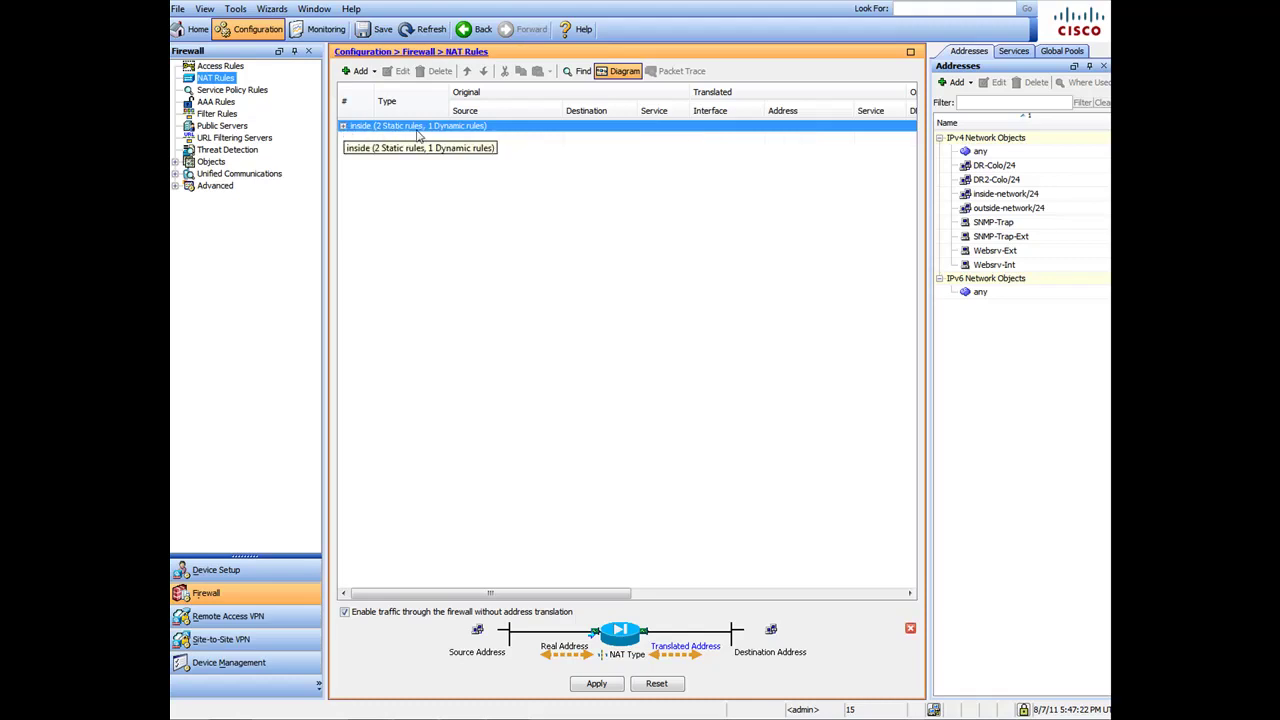
left_click(343, 127)
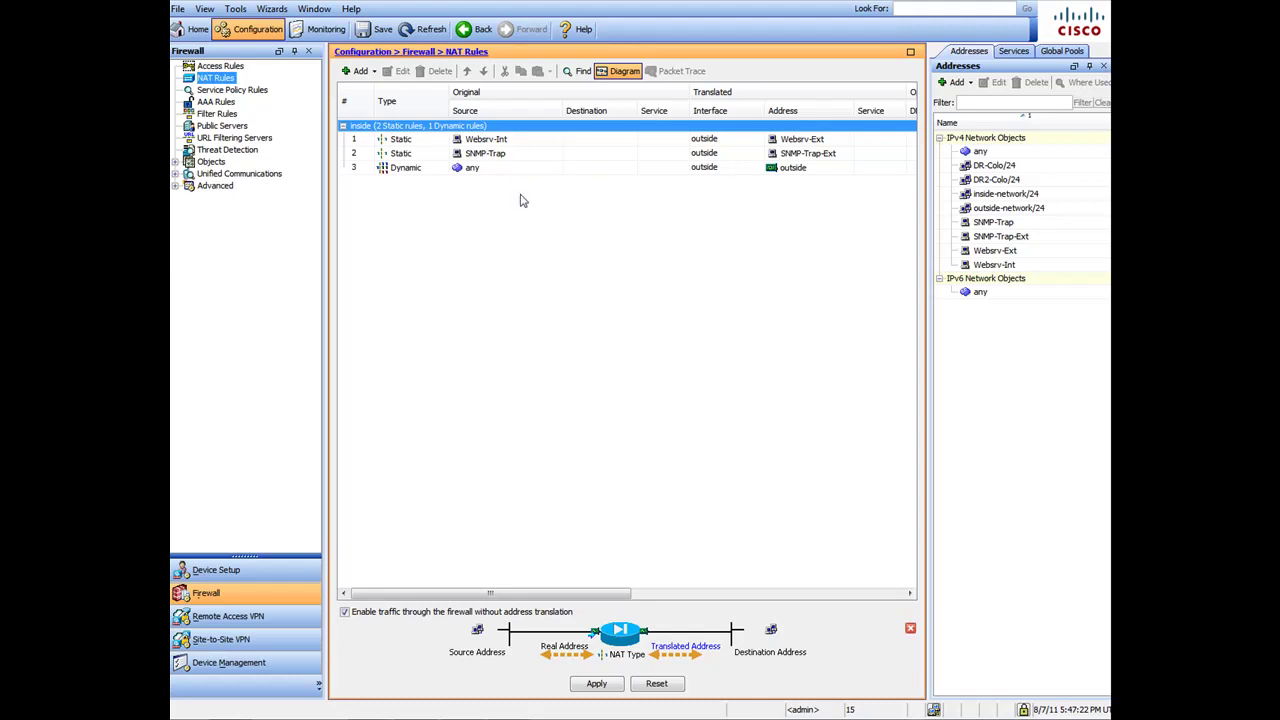
left_click(421, 170)
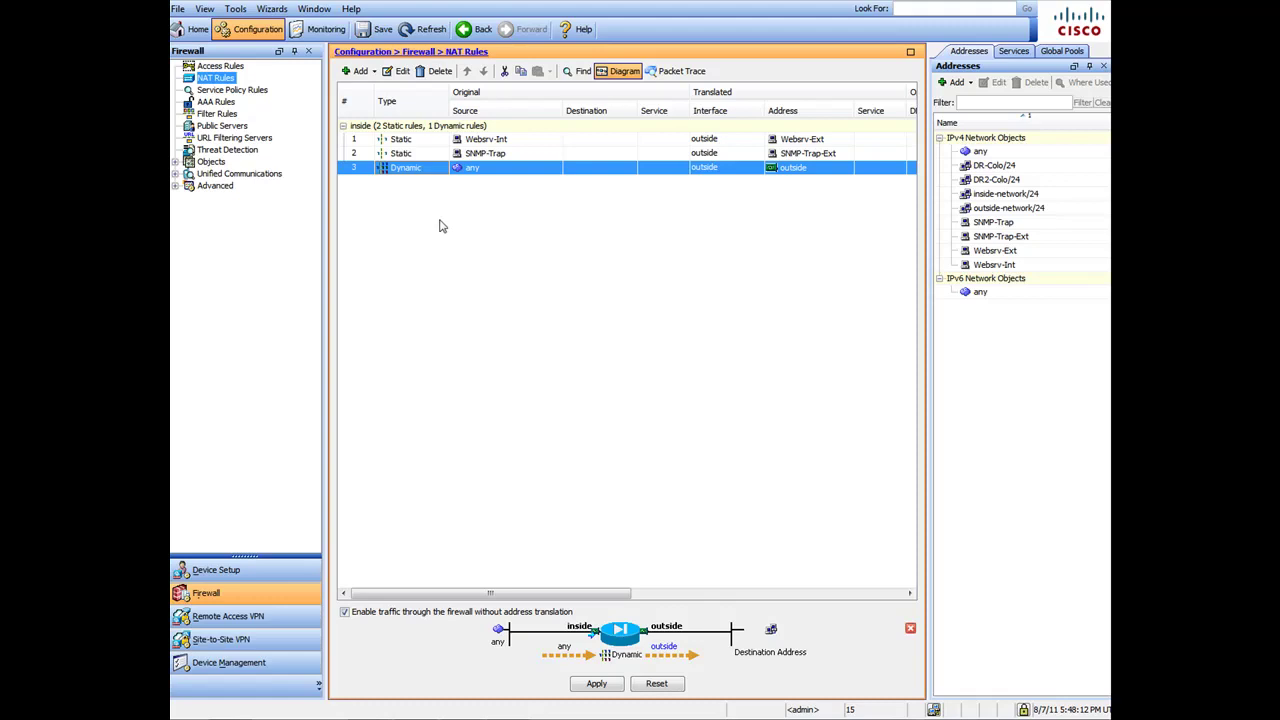
Start an IPv4 access rule on the outside interface that permits any source to reach the outside interface as destination
left_click(219, 67)
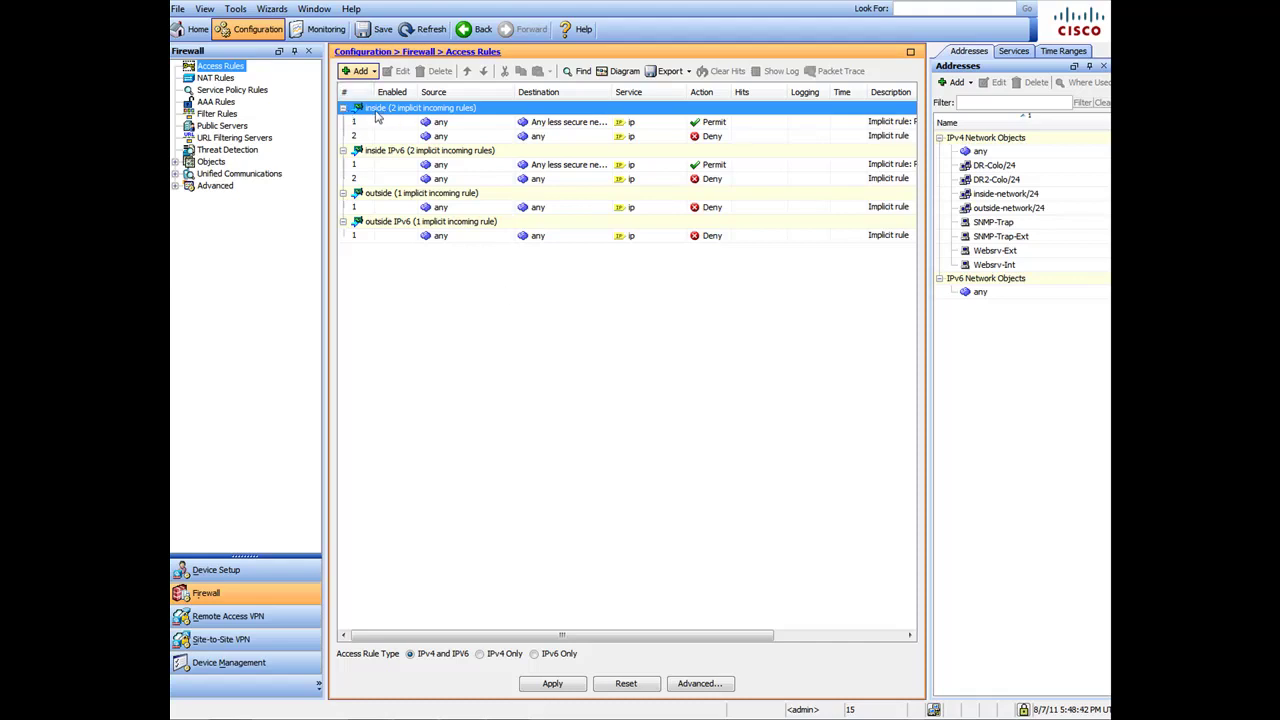
left_click(343, 107)
left_click(343, 121)
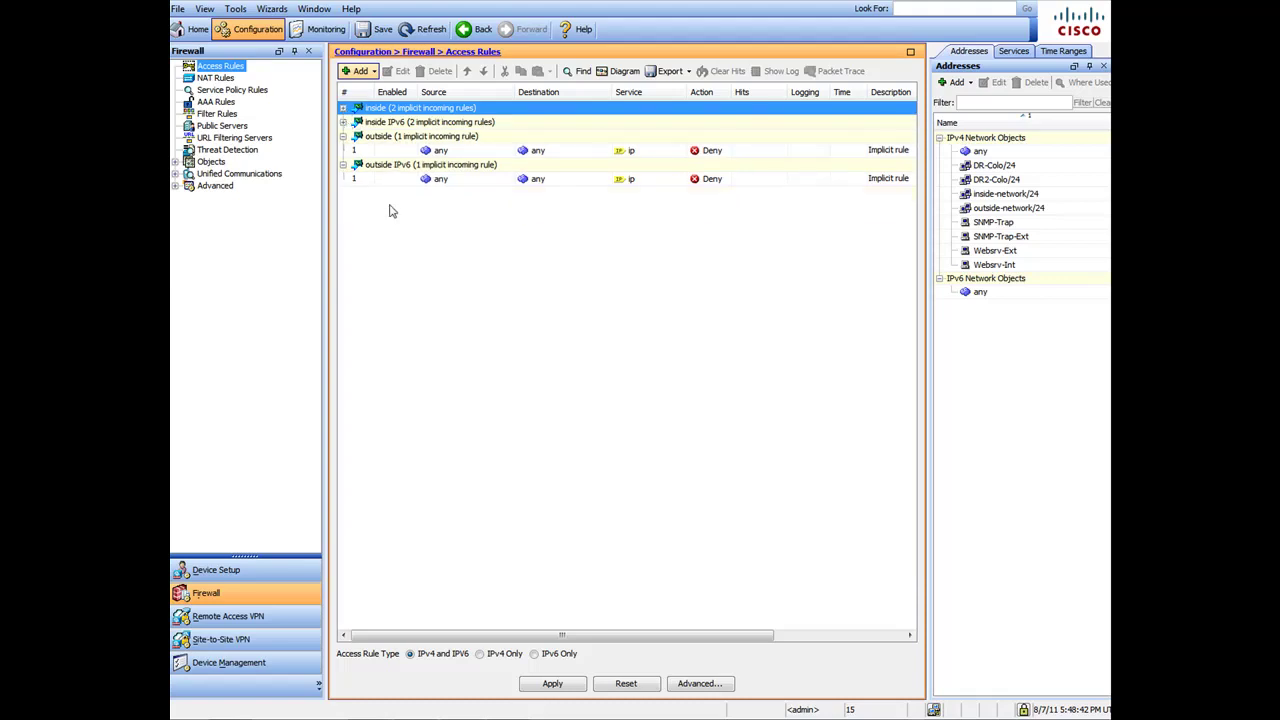
left_click(467, 153)
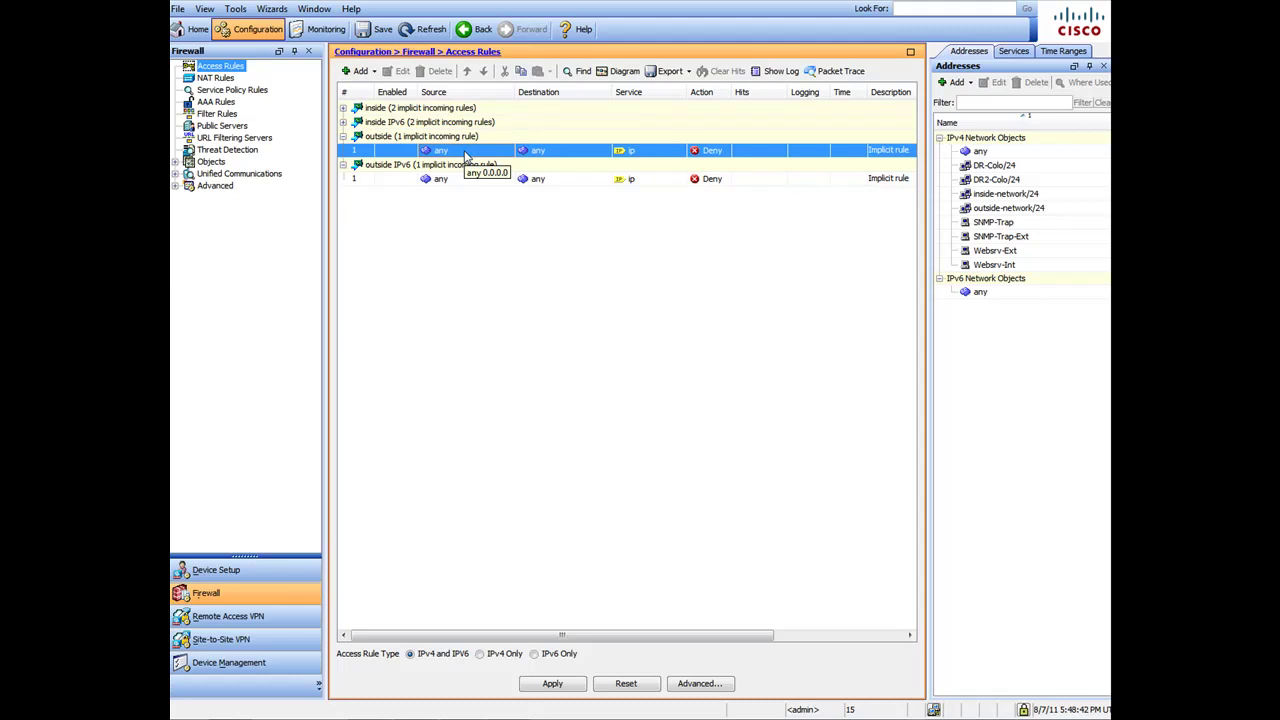
left_click(373, 72)
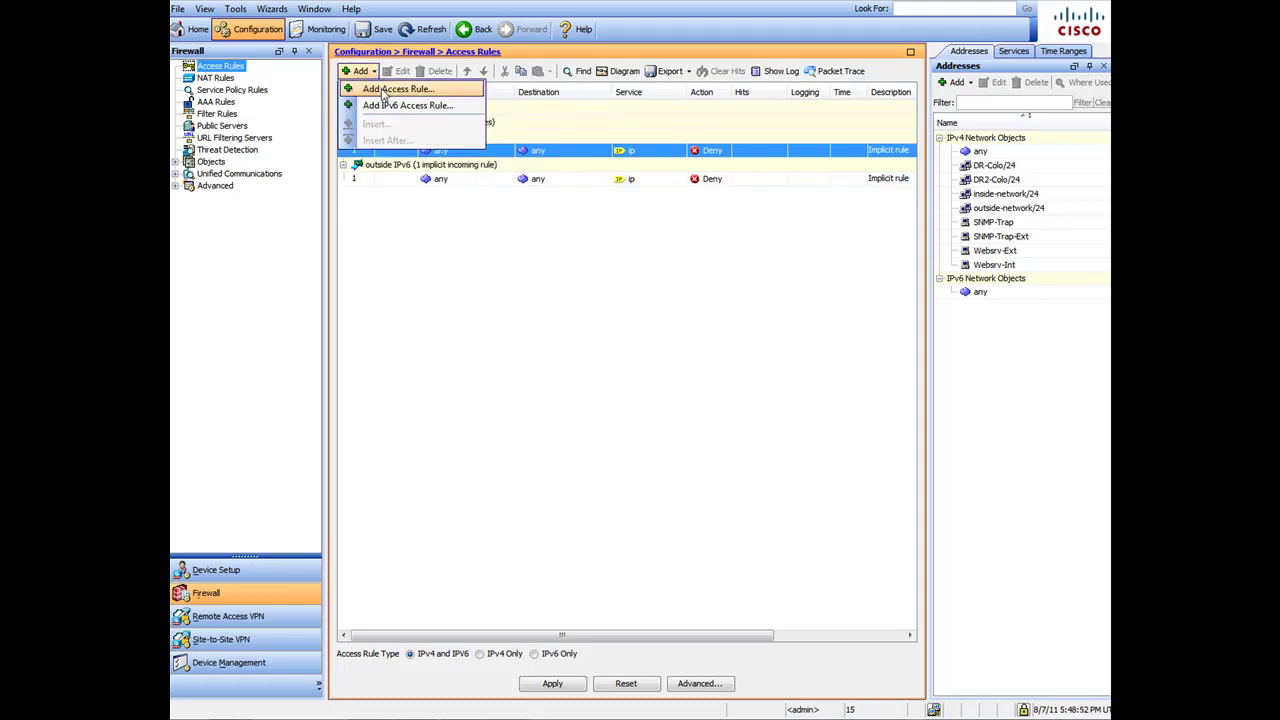
left_click(388, 90)
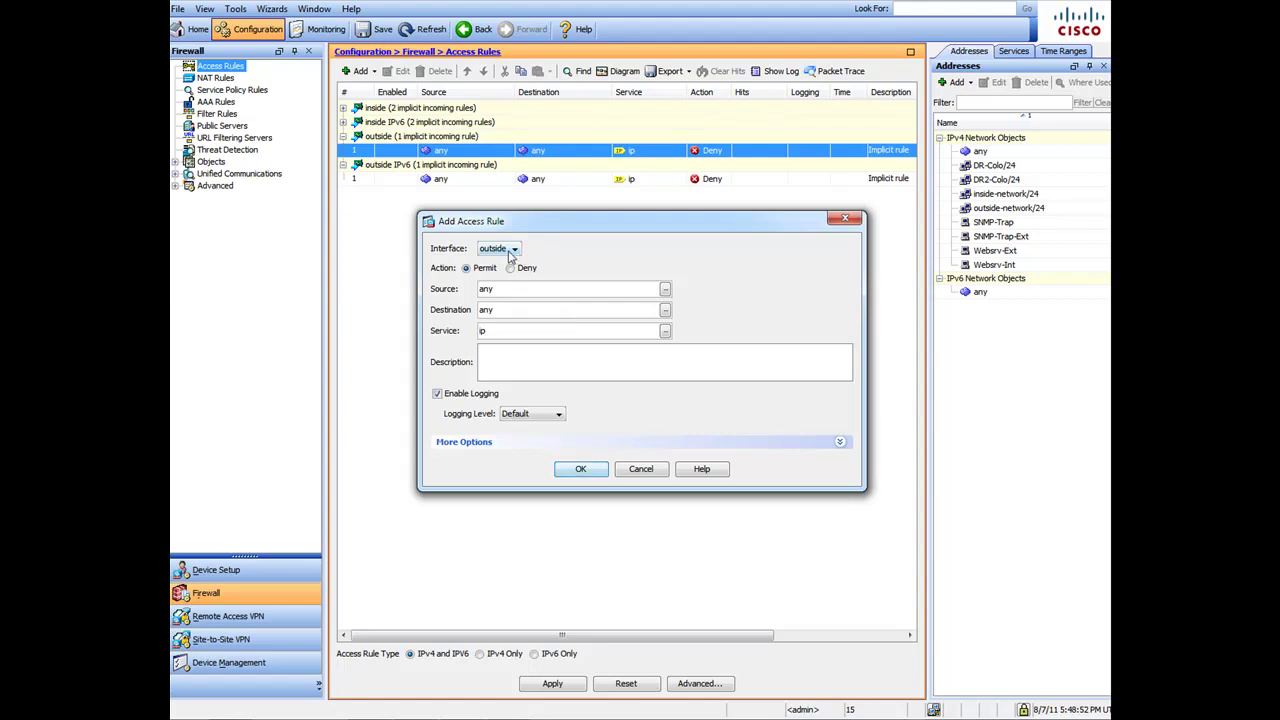
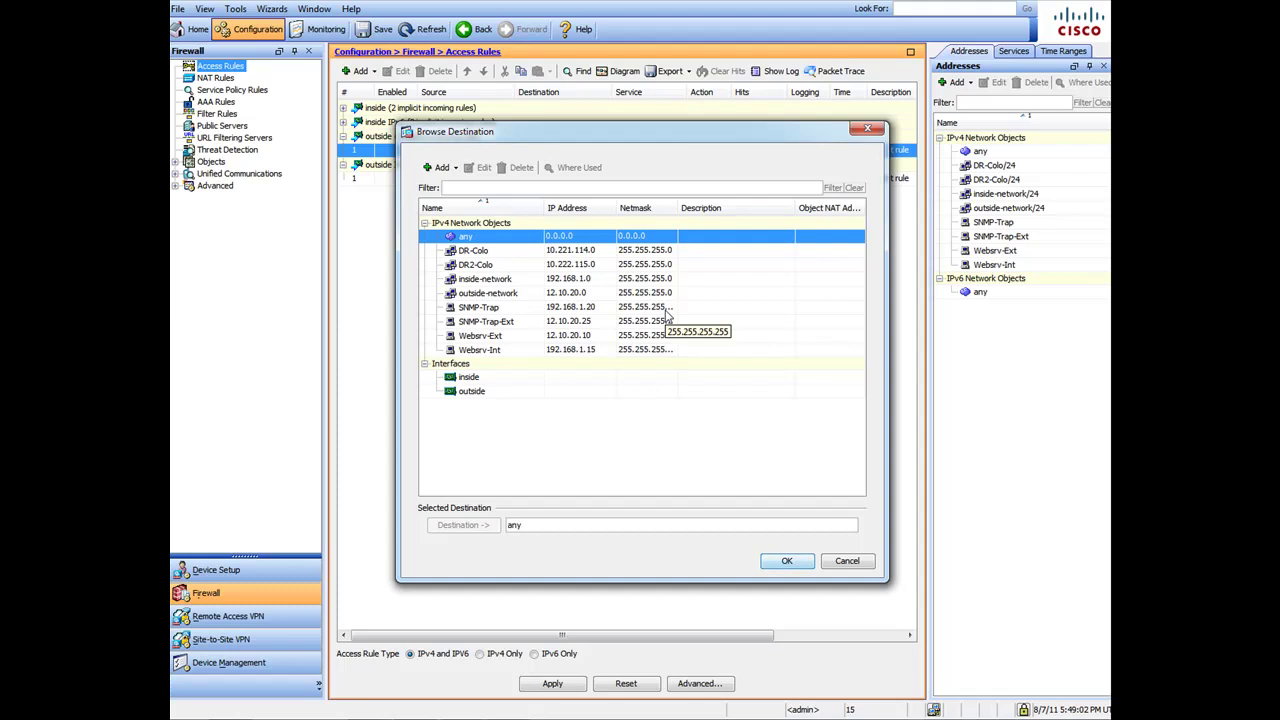
double_click(482, 396)
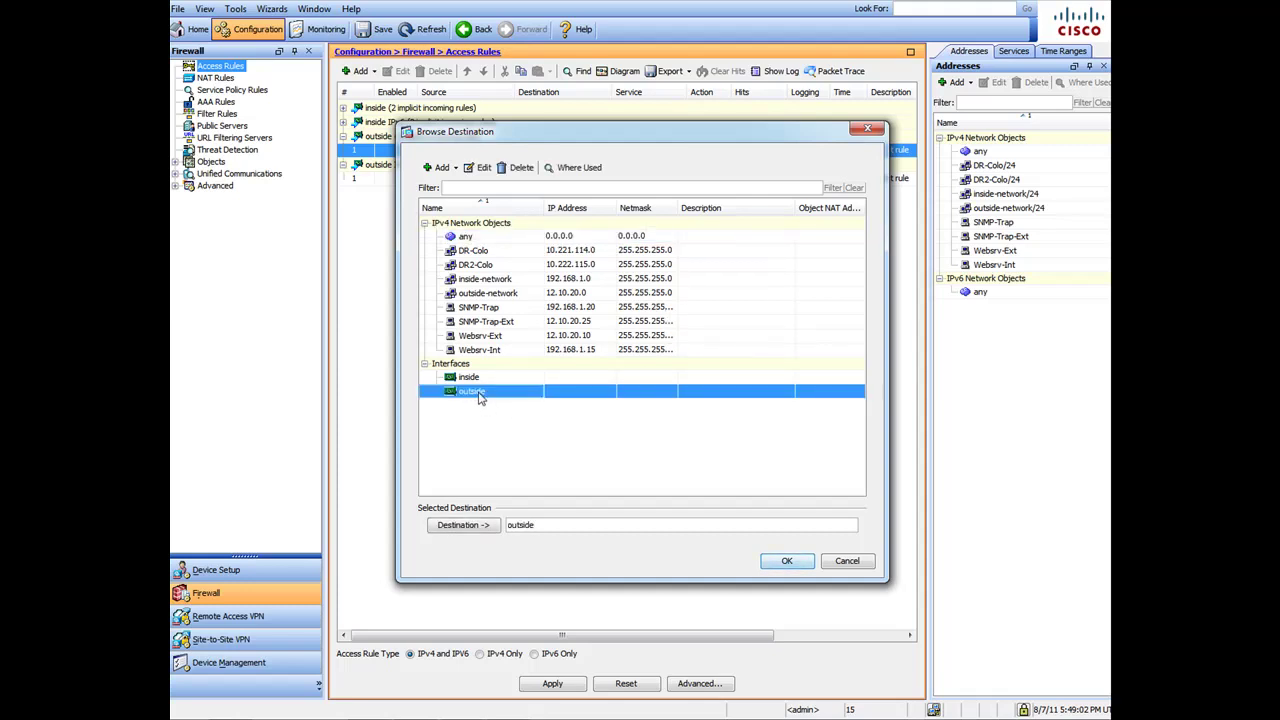
left_click(788, 563)
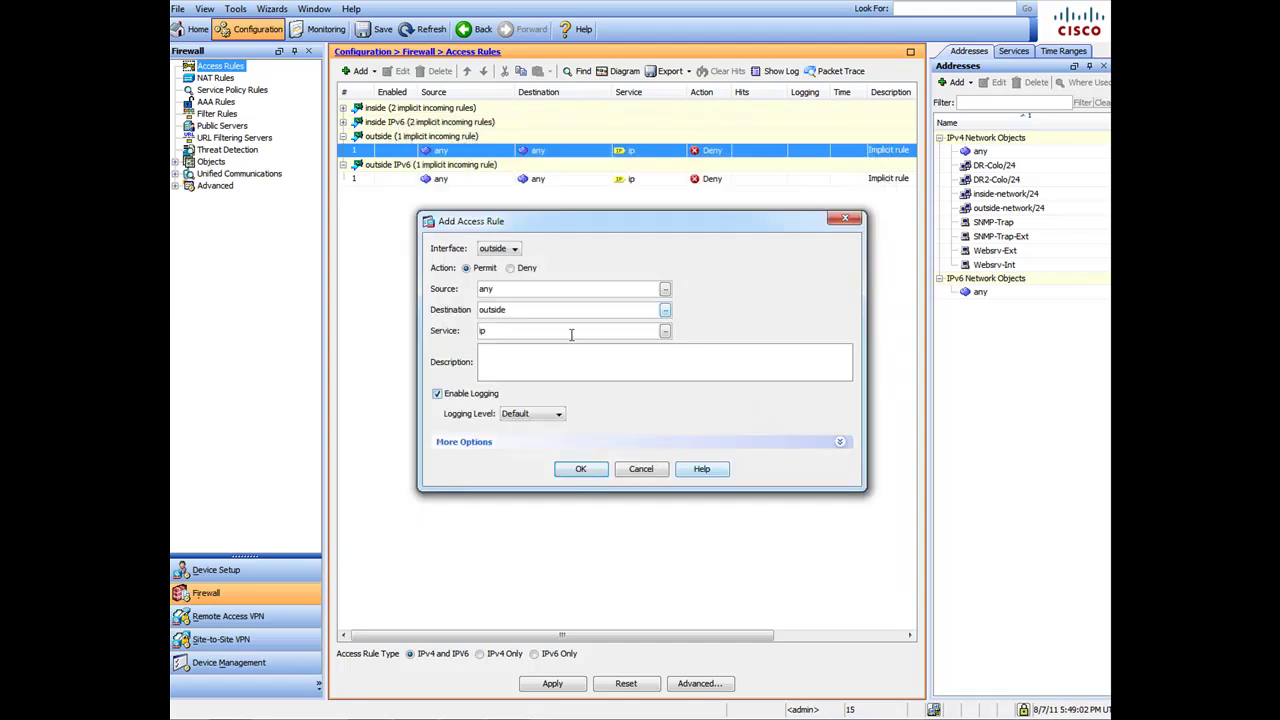
Set the new access rule's service to tcp/8080 and add the rule
left_click_drag(546, 331, 447, 330)
left_click(510, 289)
key("Tab")
key("Tab")
type("tcp/")
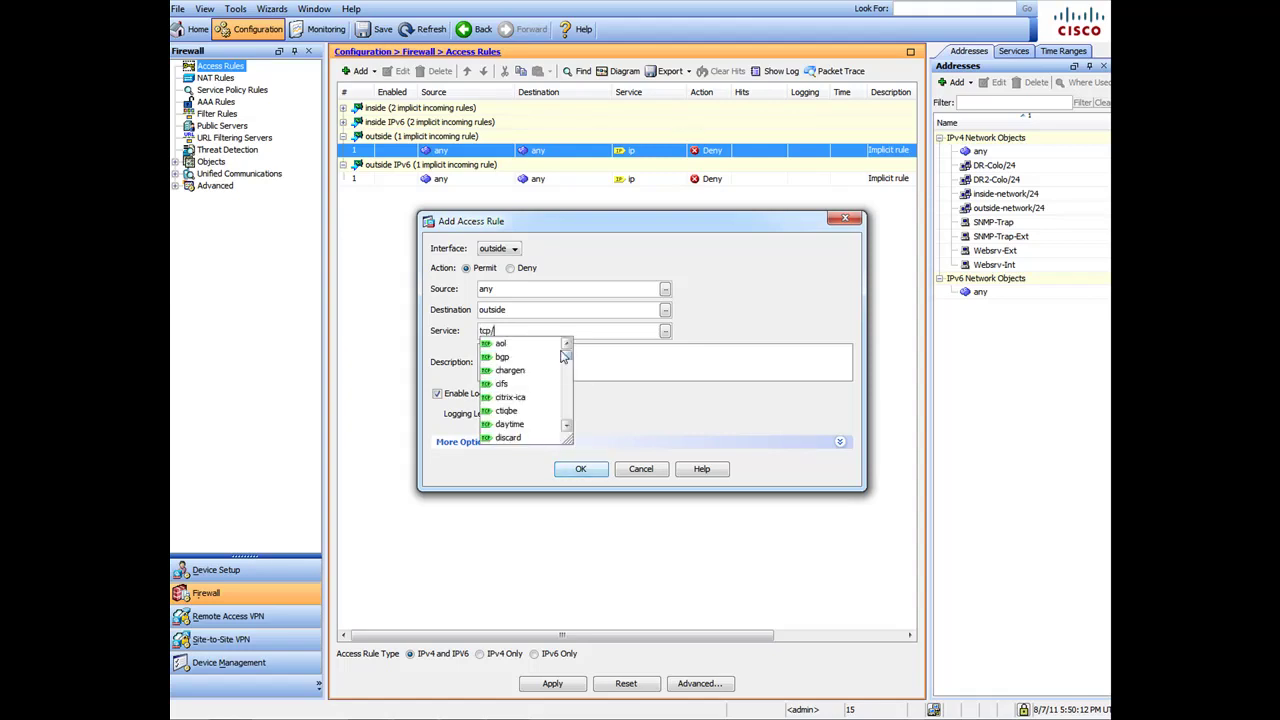
type("8080")
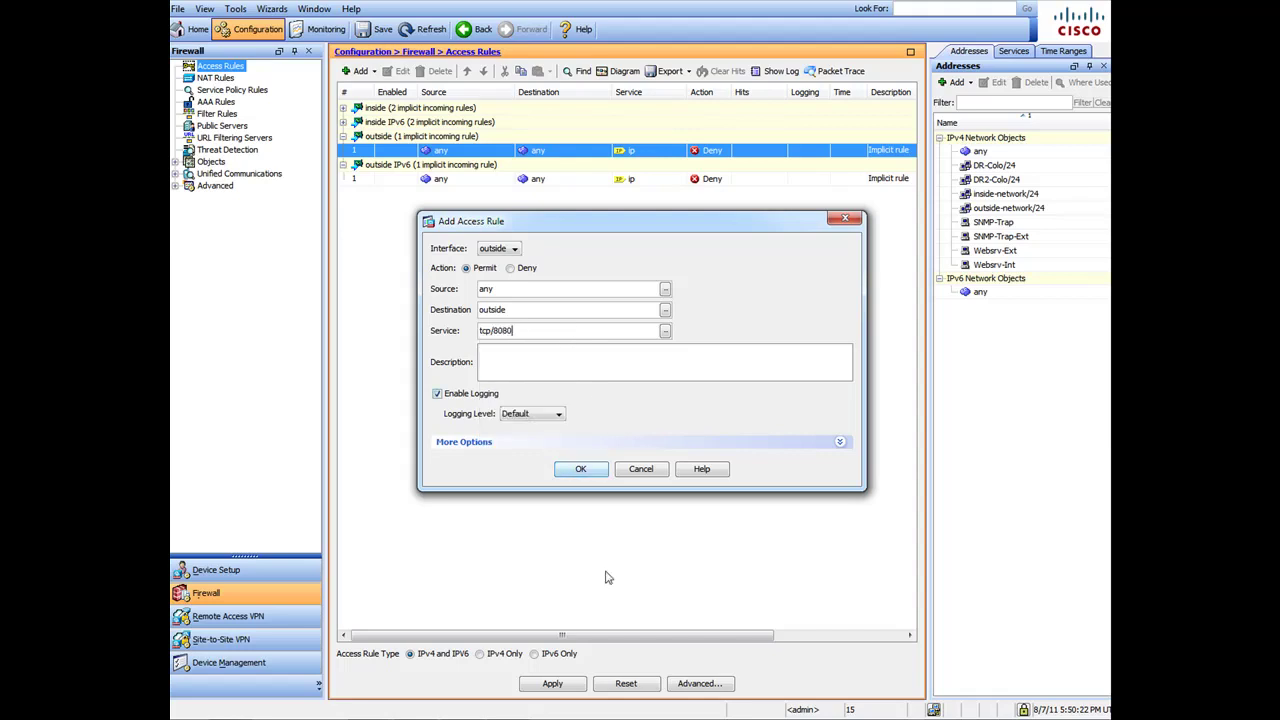
left_click(587, 470)
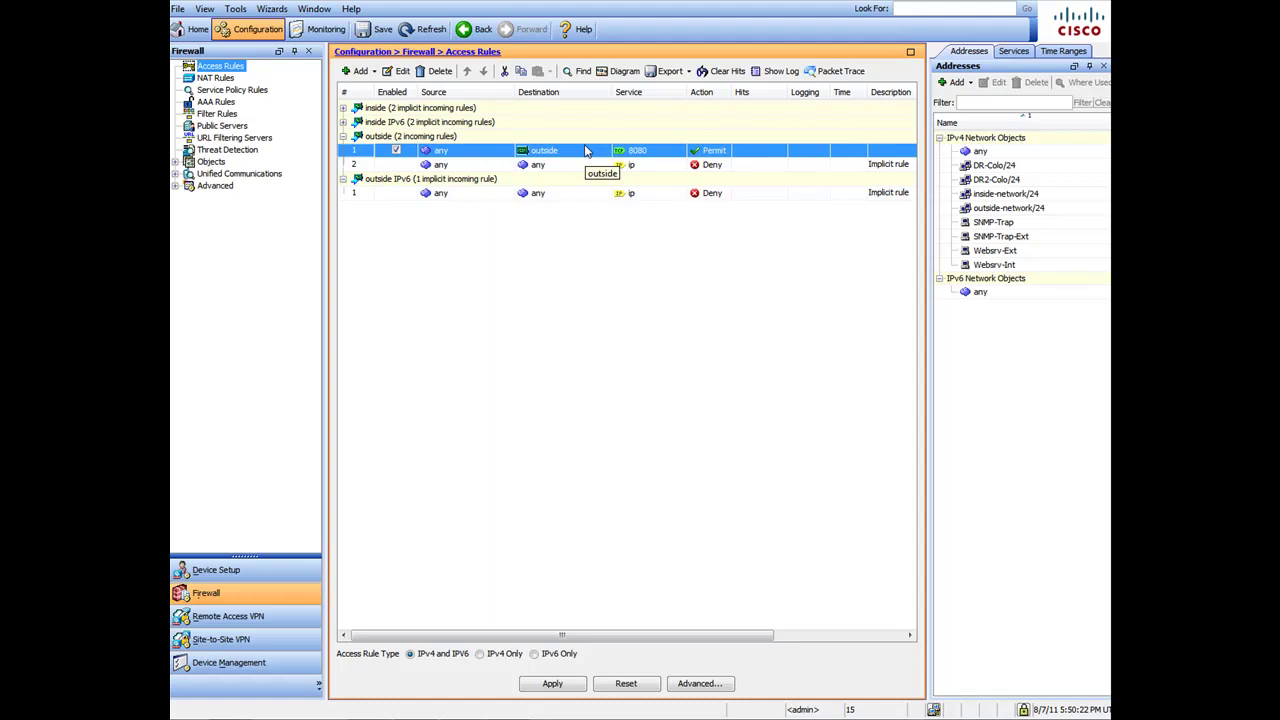
Check the Websrv-Int static NAT rule and add udp/snmp to the services of the outside permit access rule
left_click(222, 79)
left_click(500, 142)
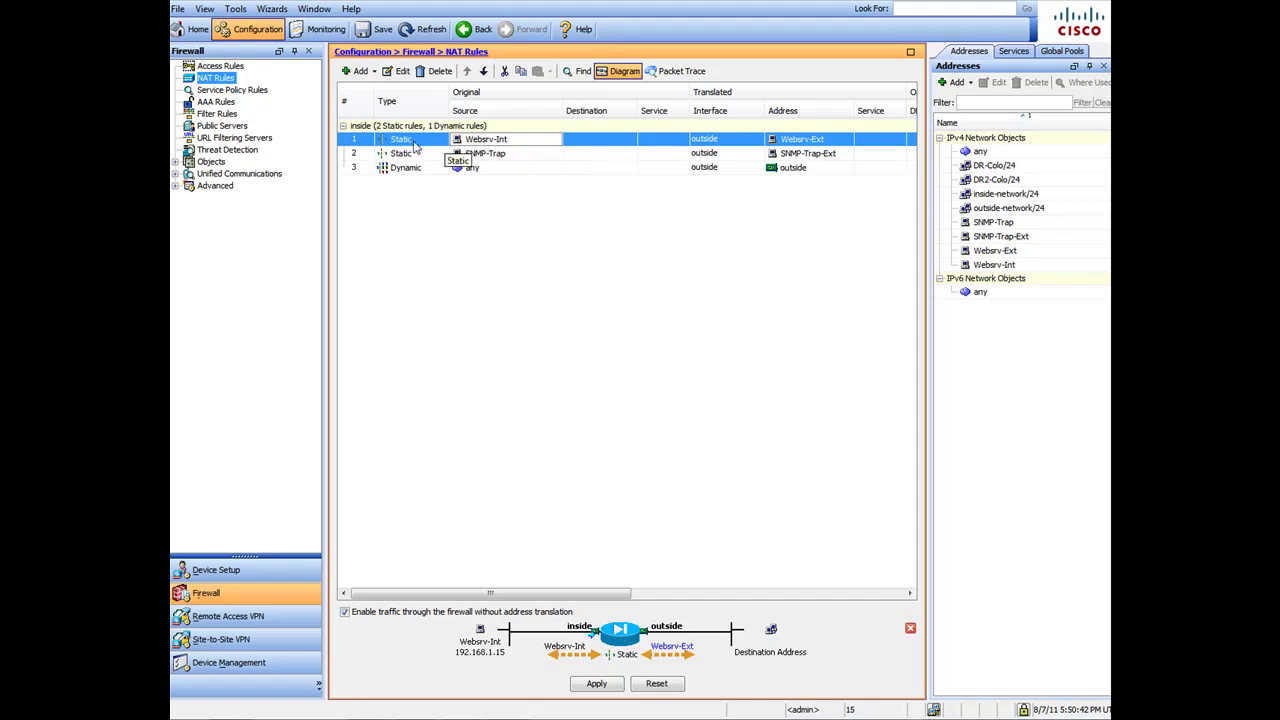
left_click(222, 66)
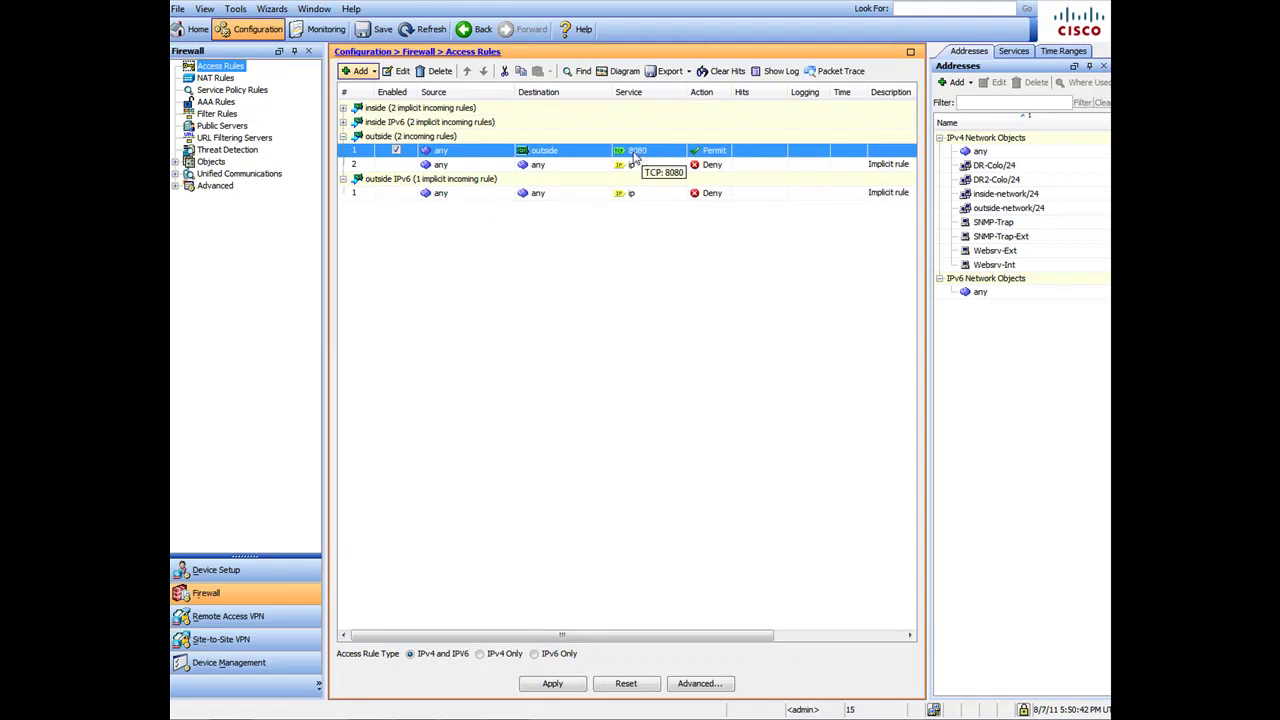
right_click(561, 155)
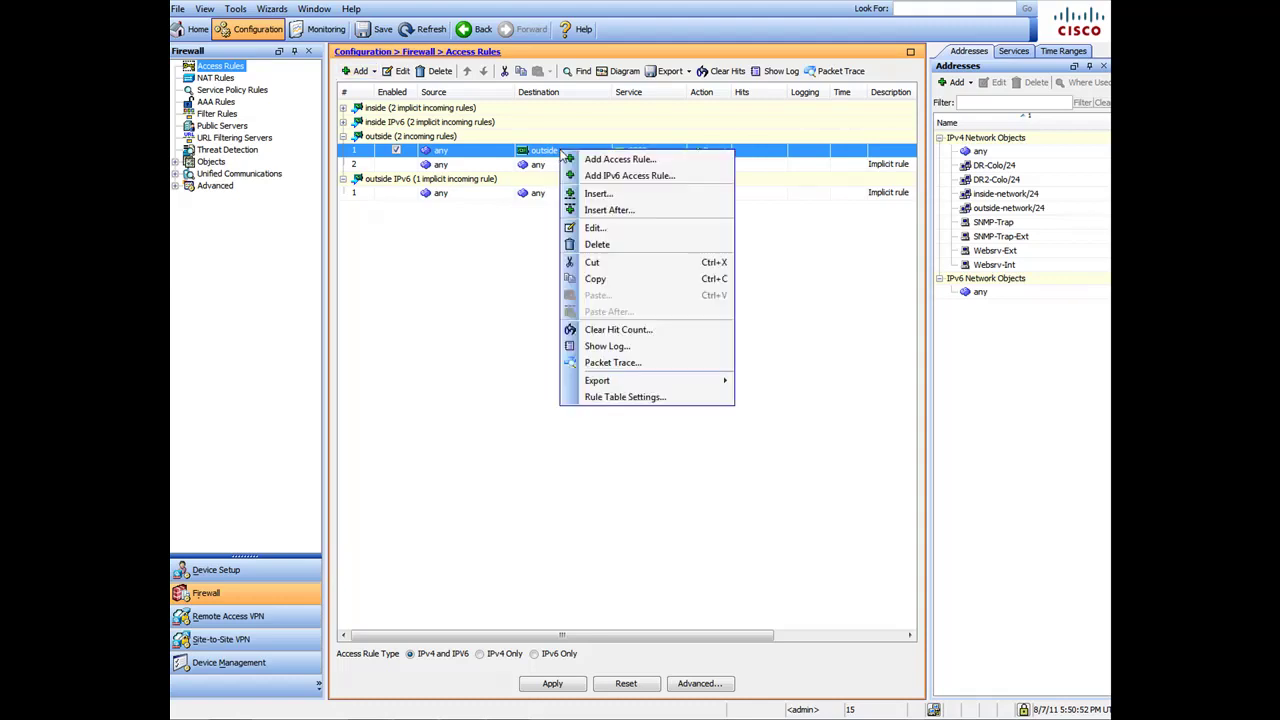
left_click(600, 229)
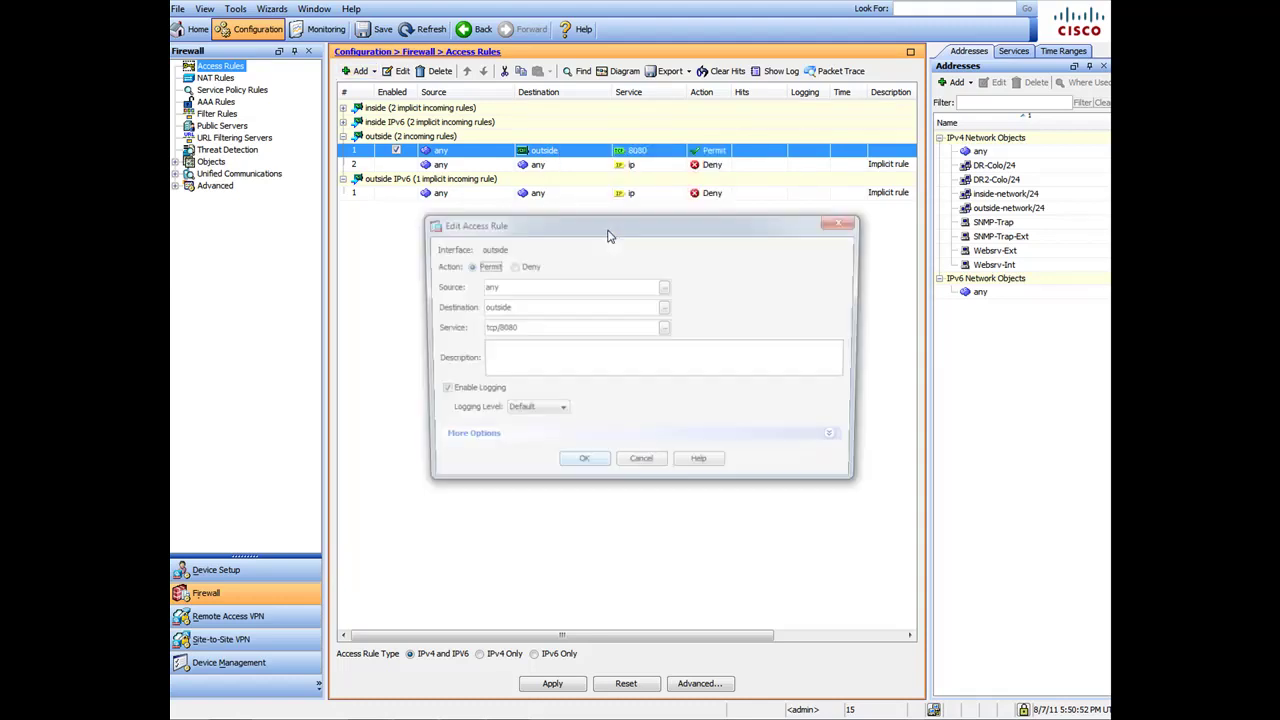
left_click(588, 330)
type(",")
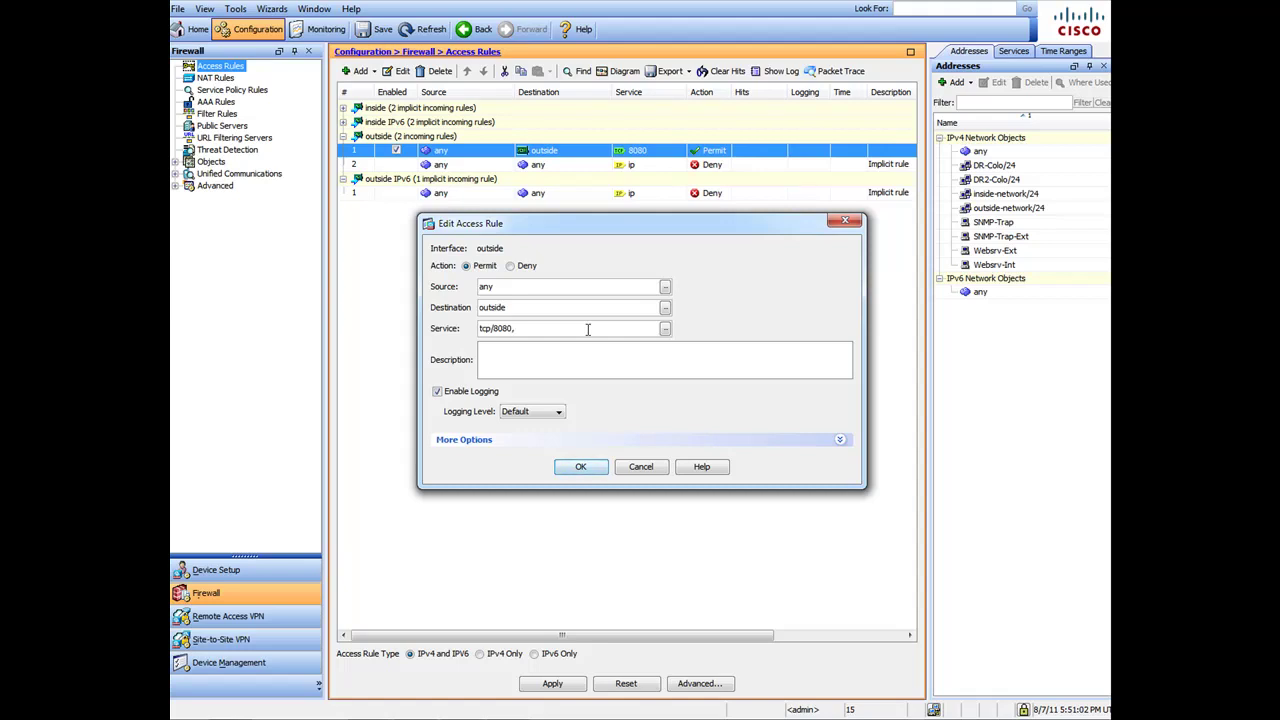
type("udp/")
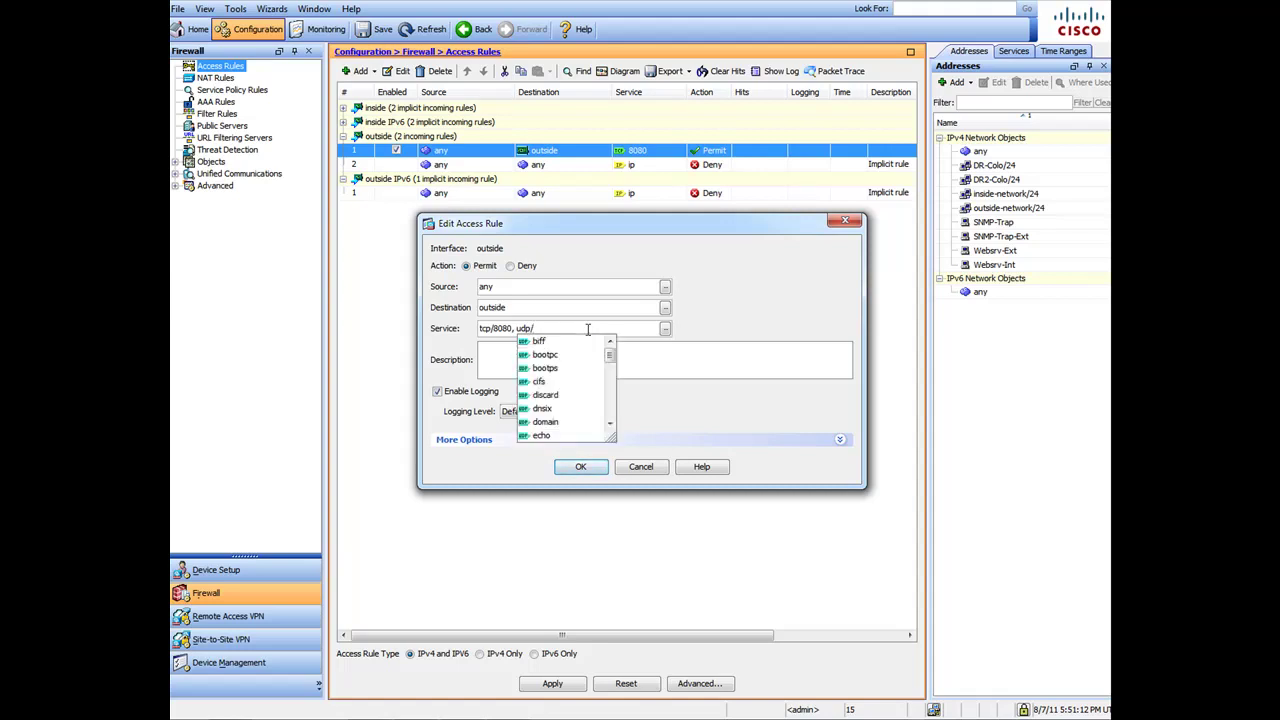
type("snm")
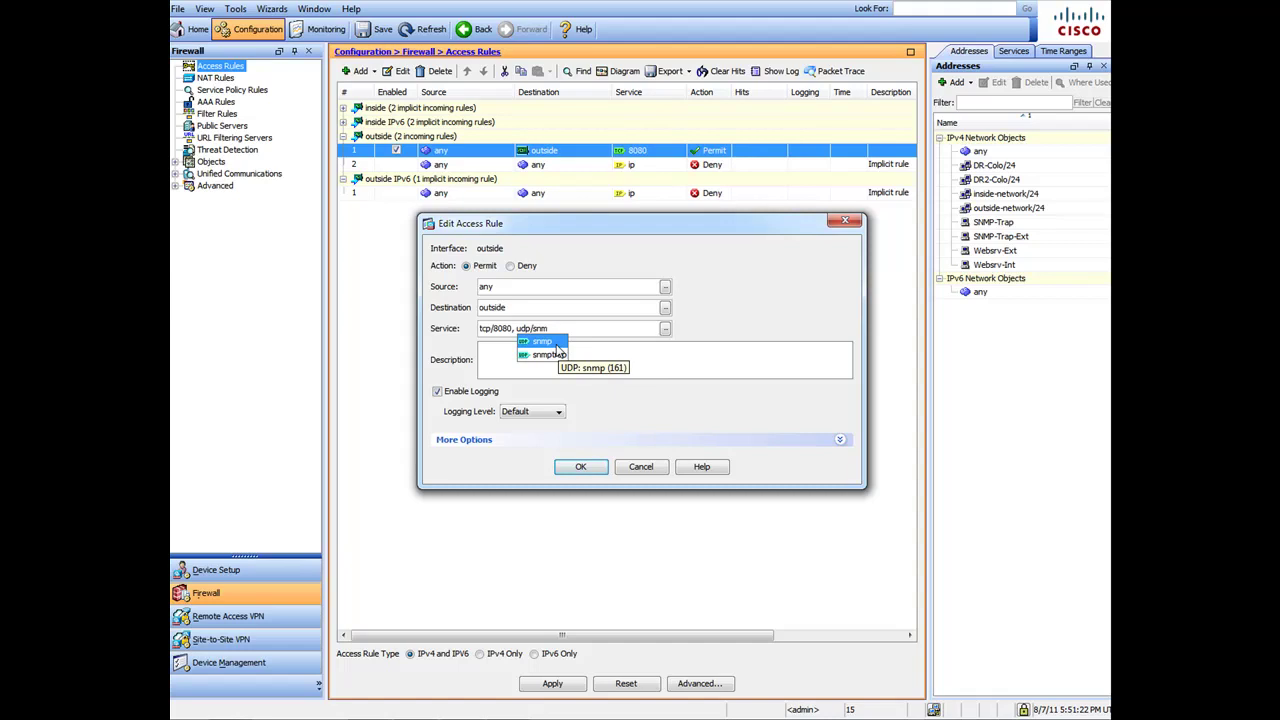
left_click(548, 342)
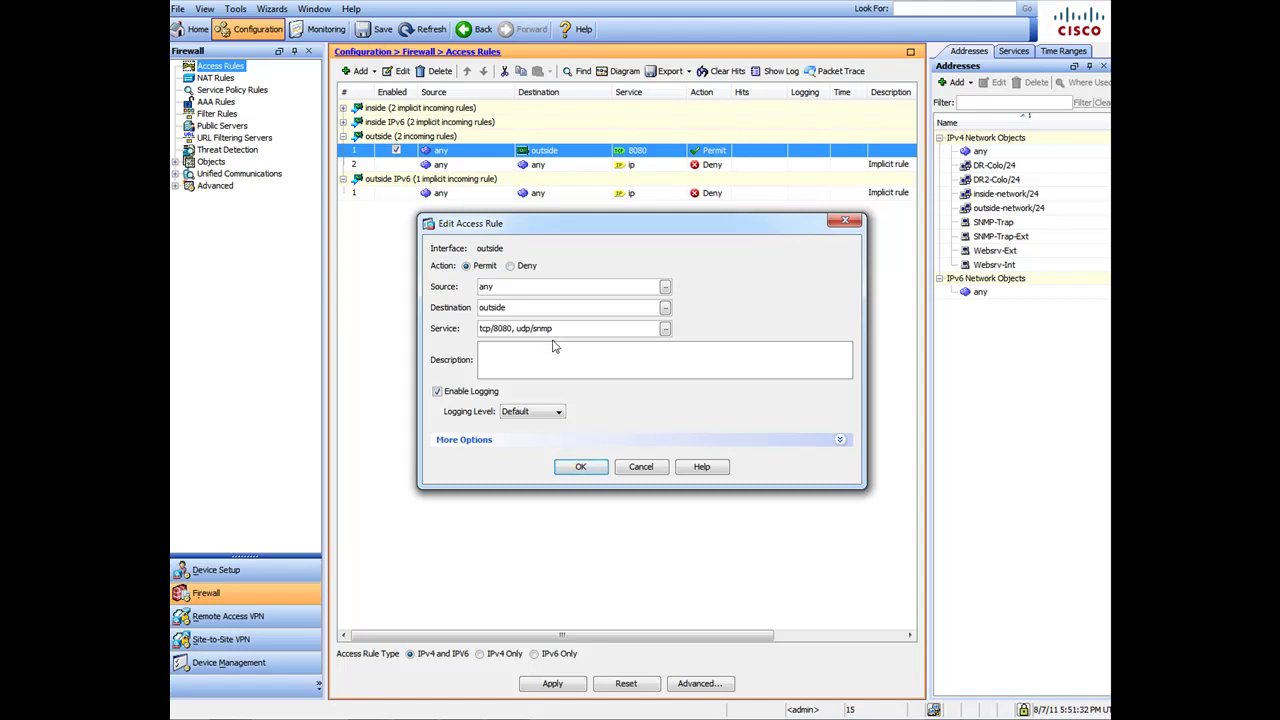
left_click(591, 467)
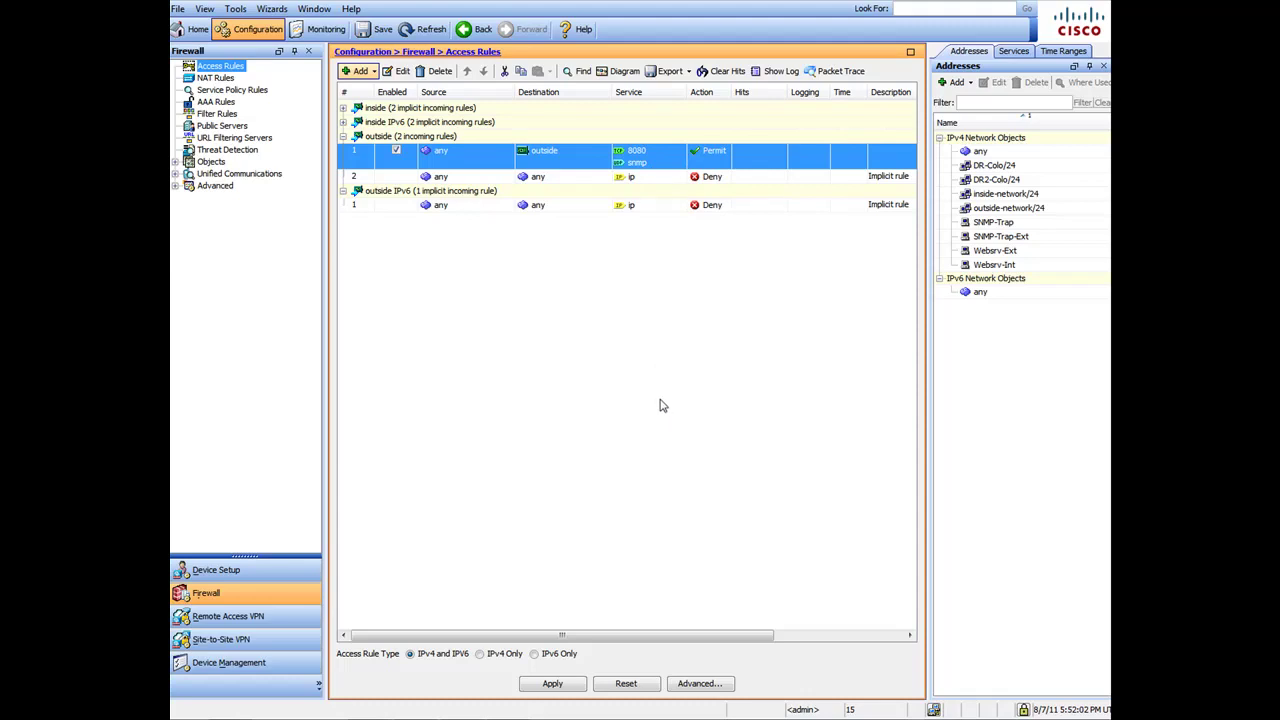
Review the NAT rules, static routes and interfaces, and apply the pending configuration changes to the firewall
left_click(216, 78)
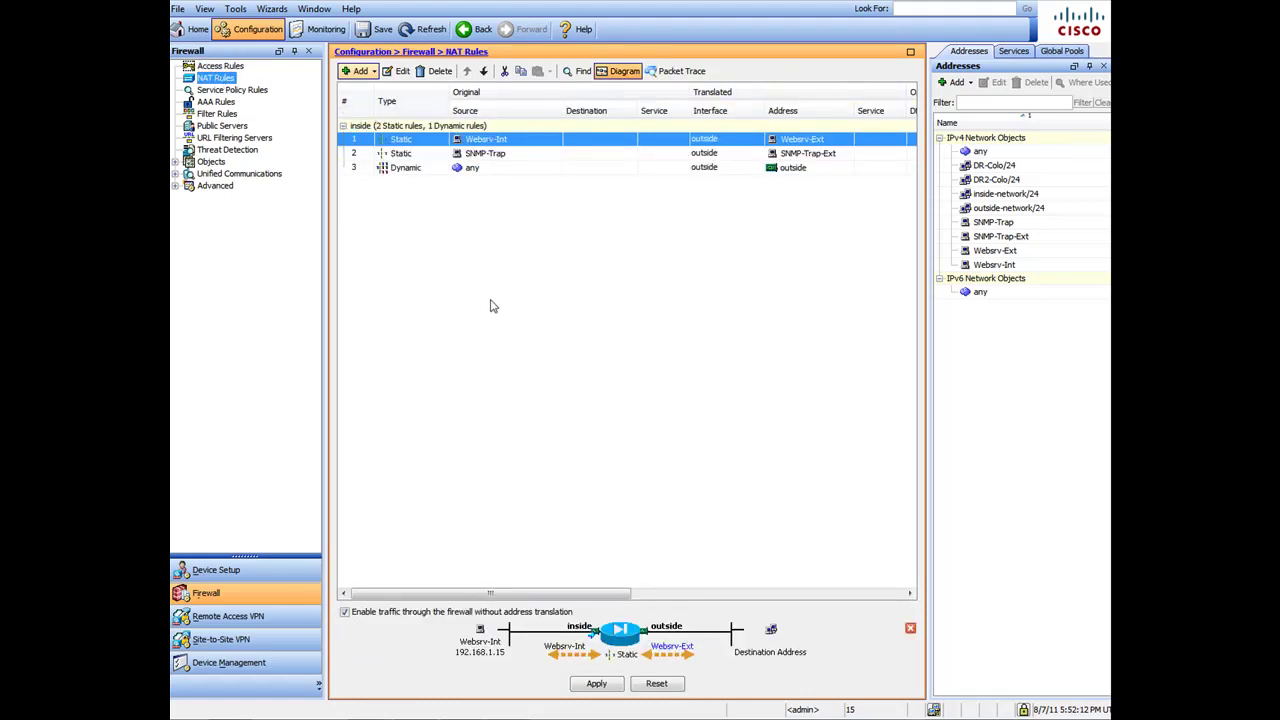
left_click(216, 570)
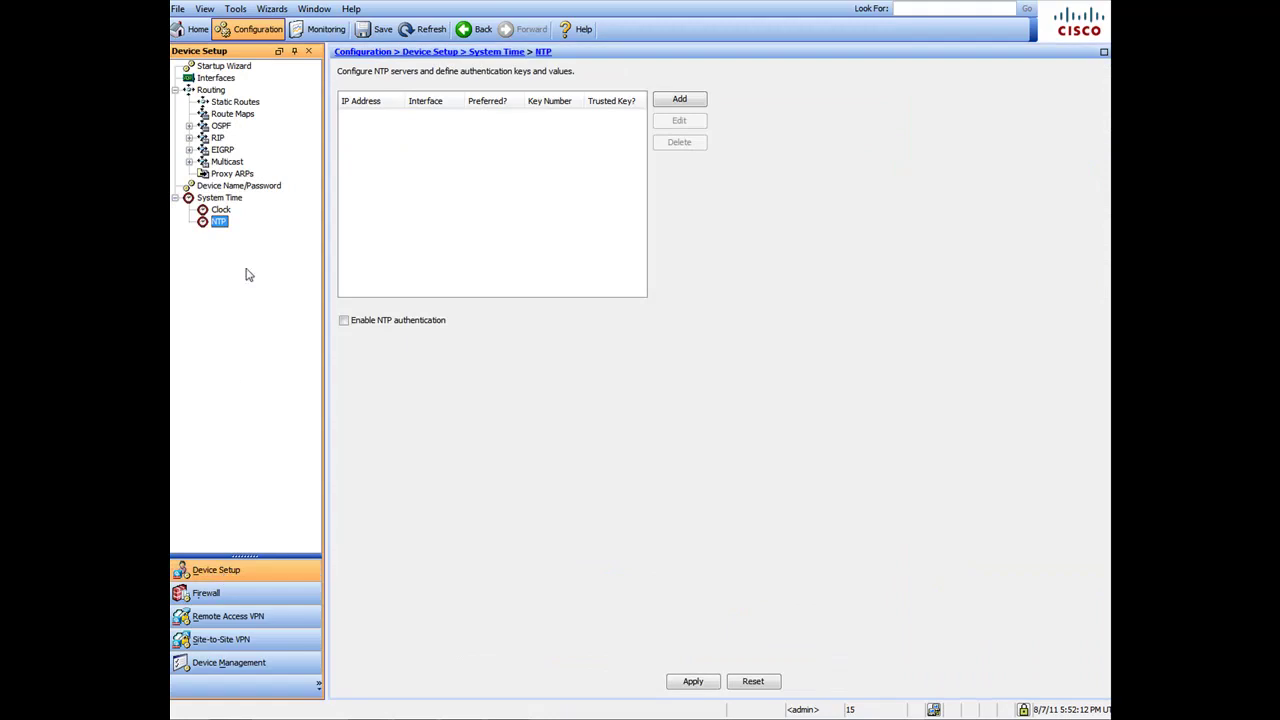
left_click(234, 104)
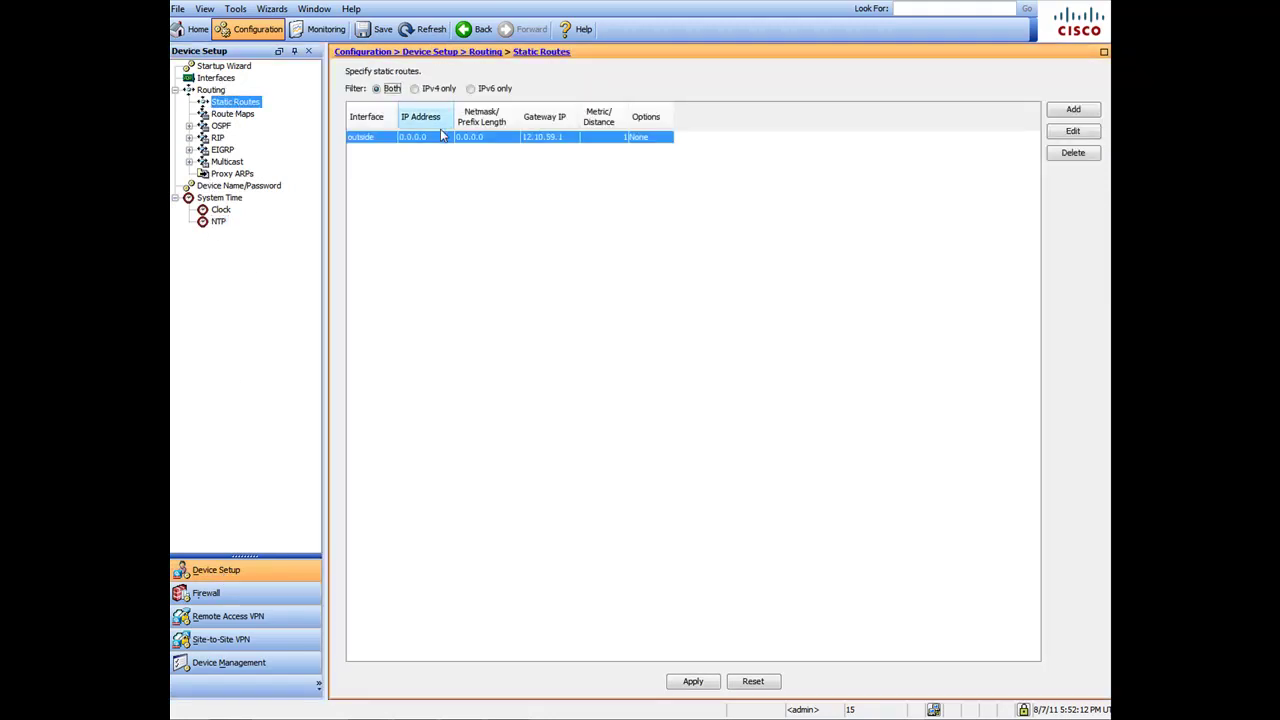
left_click(216, 78)
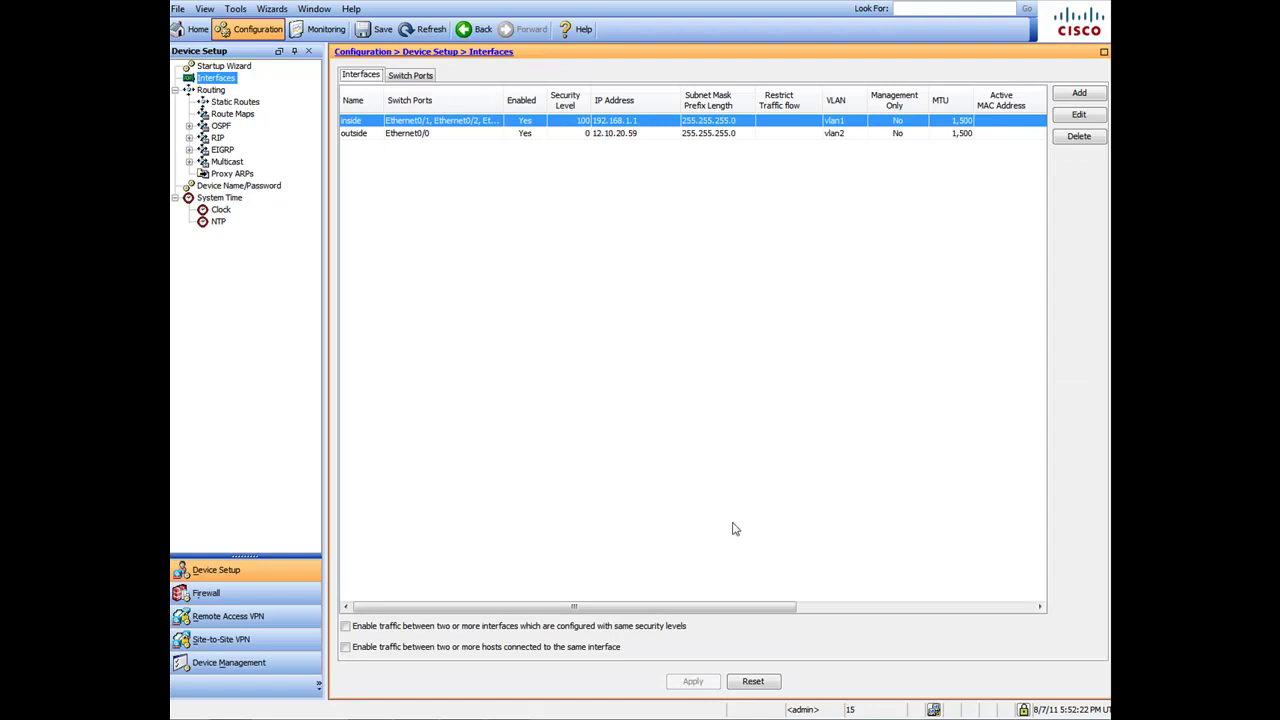
left_click(223, 66)
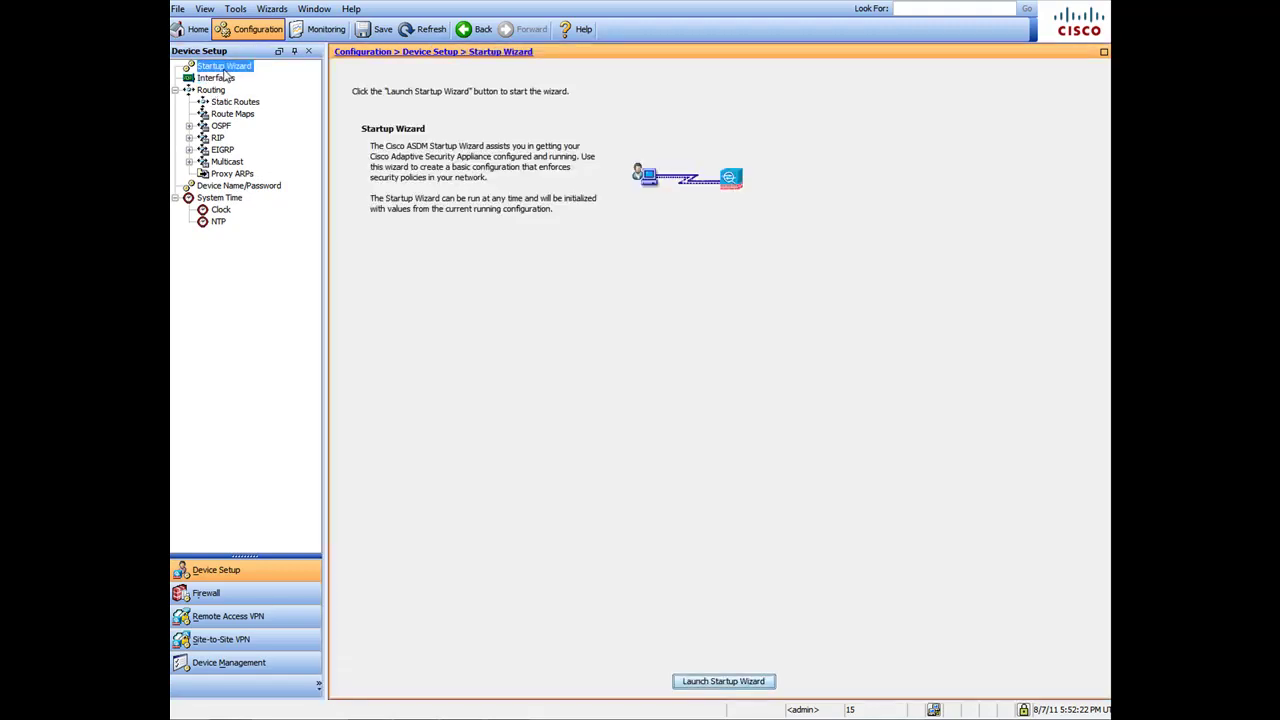
Return to the firewall rules and save the running configuration to flash memory
left_click(289, 597)
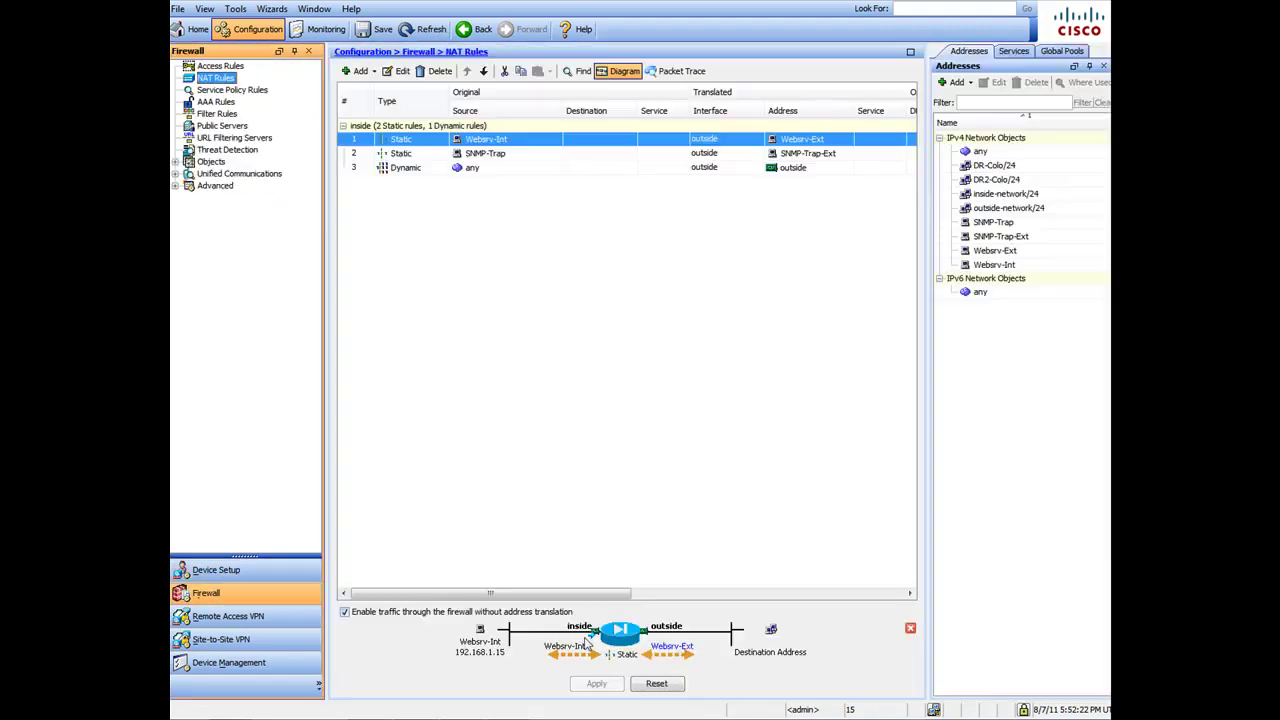
left_click(378, 29)
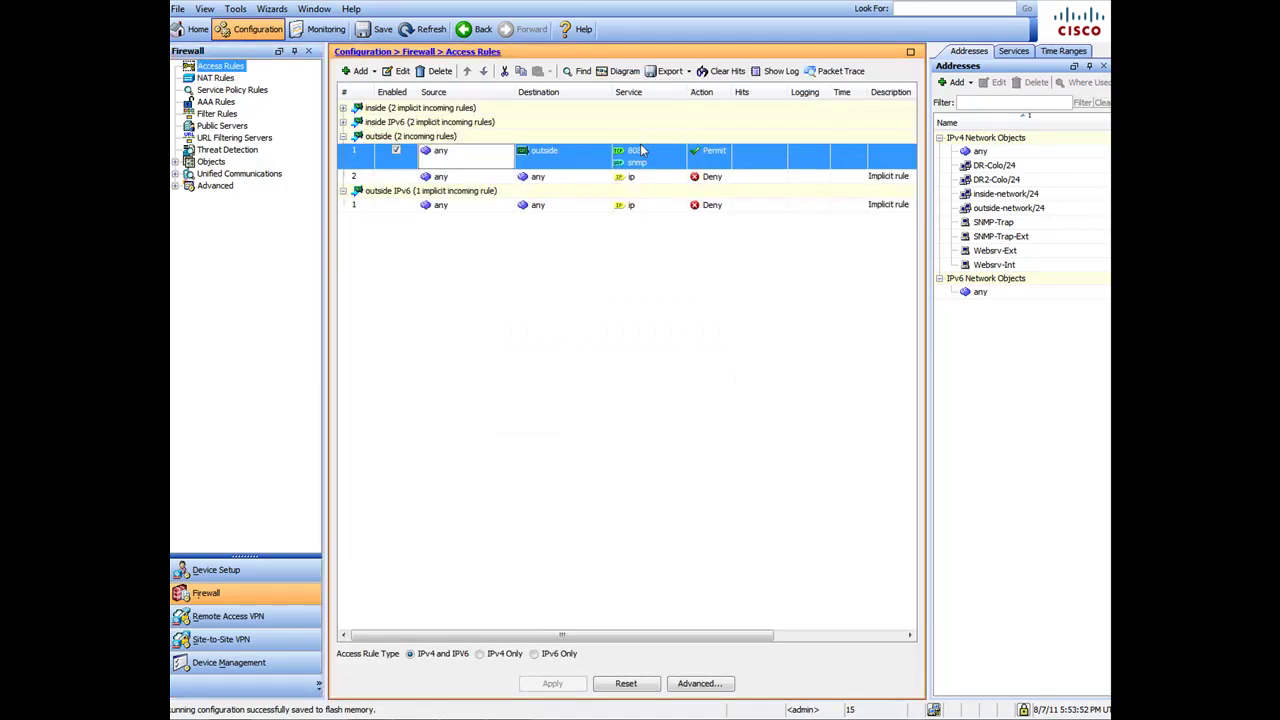
left_click(209, 78)
key("Up")
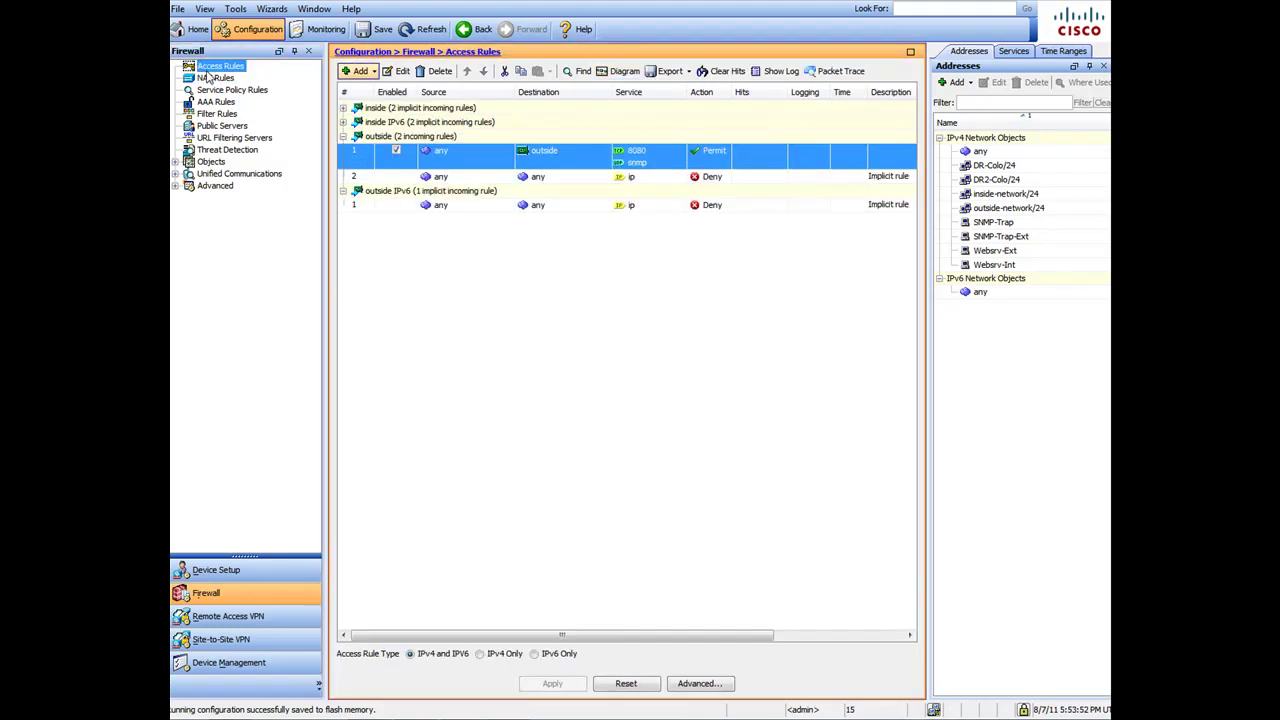